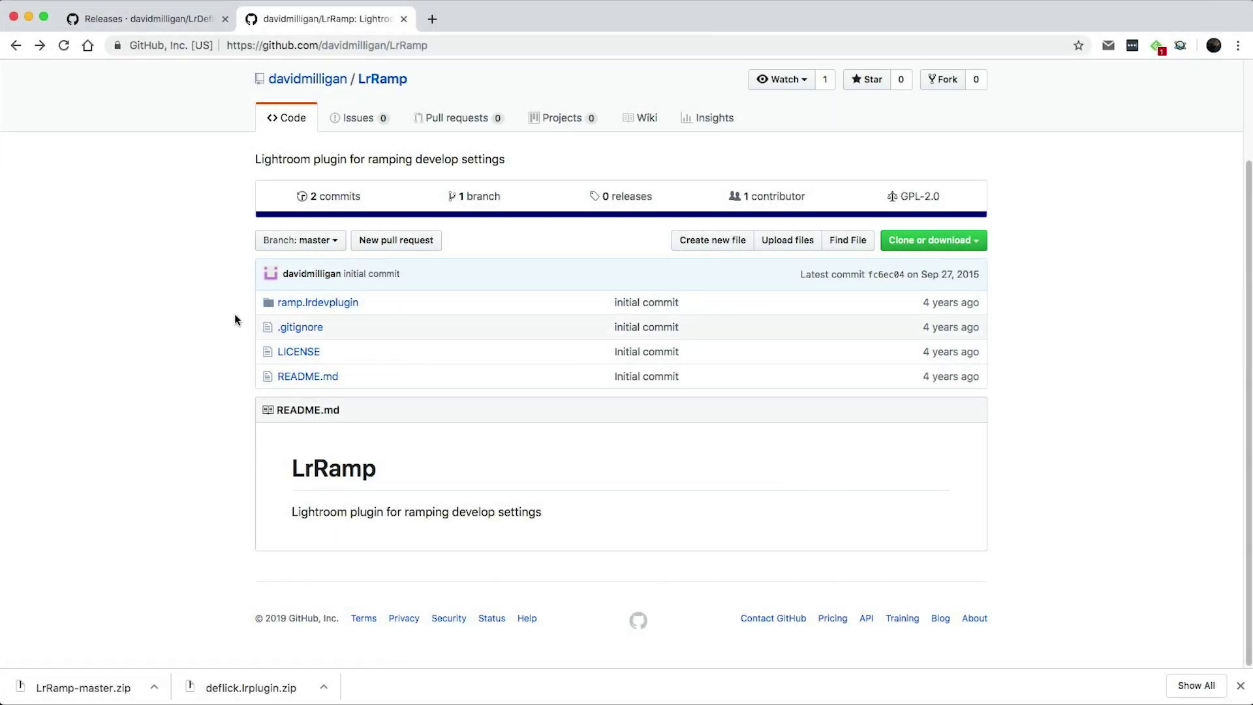
# - Look over LrRamp's Clone or download options, then return to the LrDeflick releases page
pyautogui.click(977, 242)
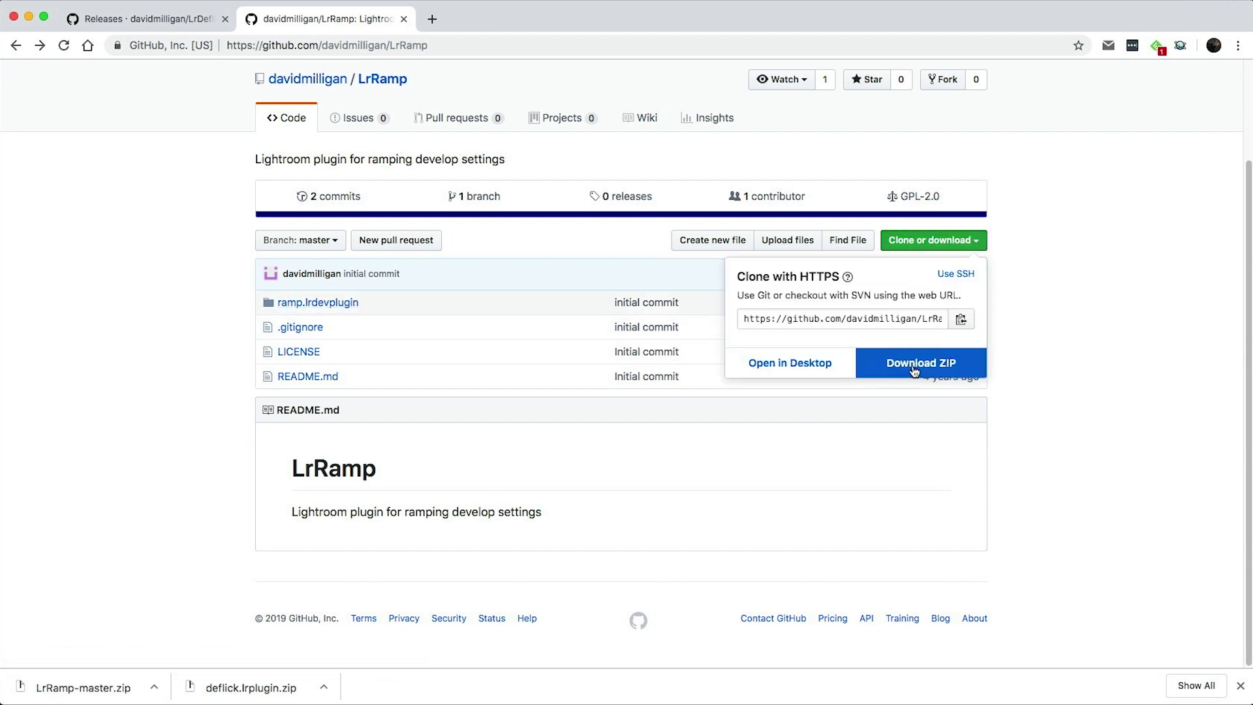
pyautogui.click(215, 313)
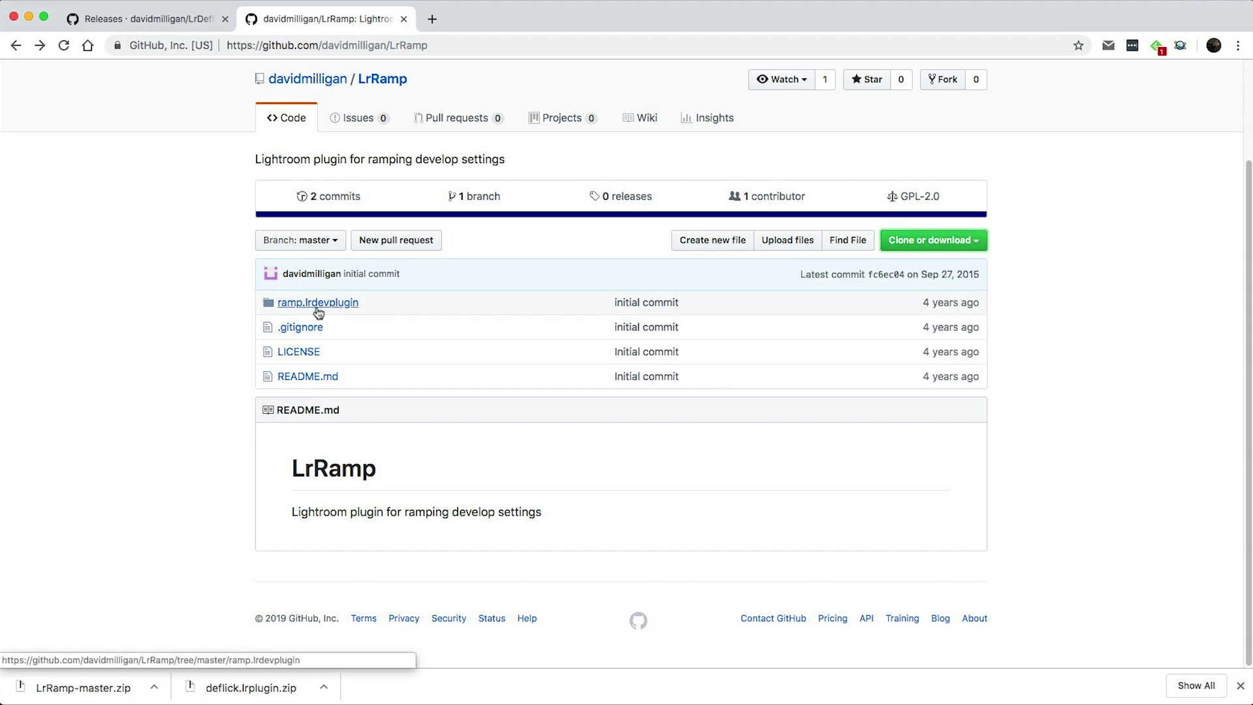
pyautogui.click(183, 25)
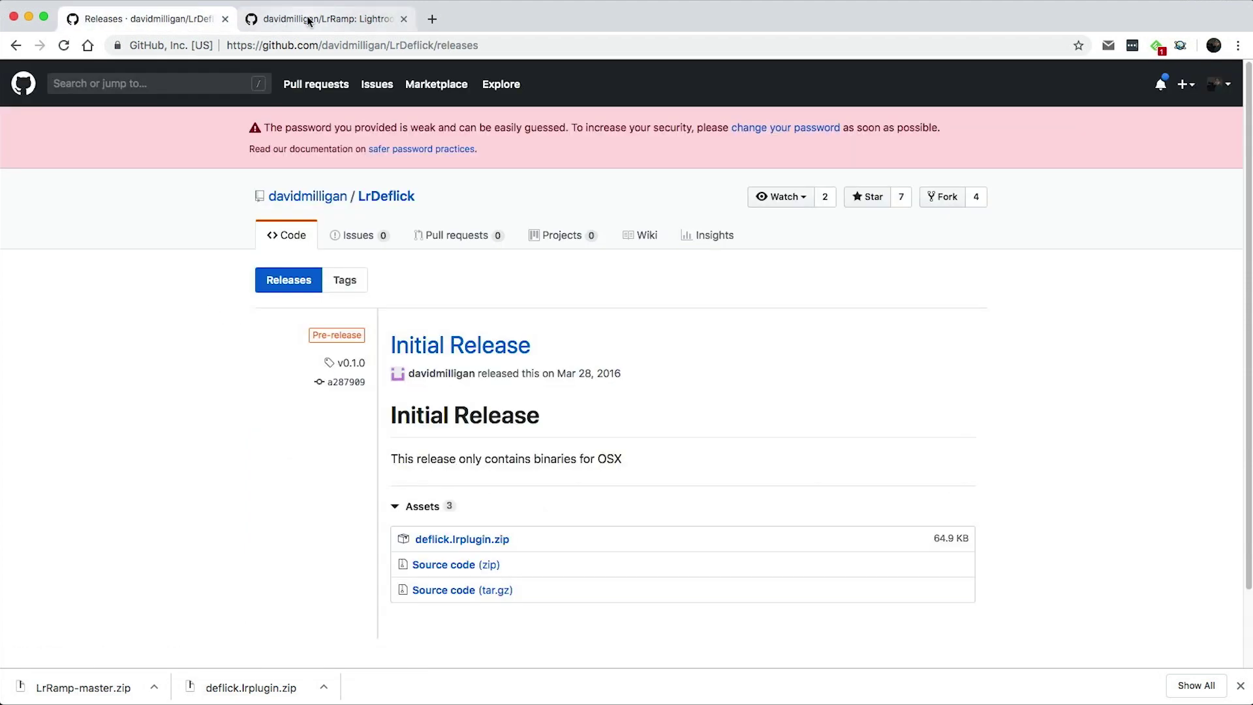
pyautogui.click(278, 20)
pyautogui.click(185, 25)
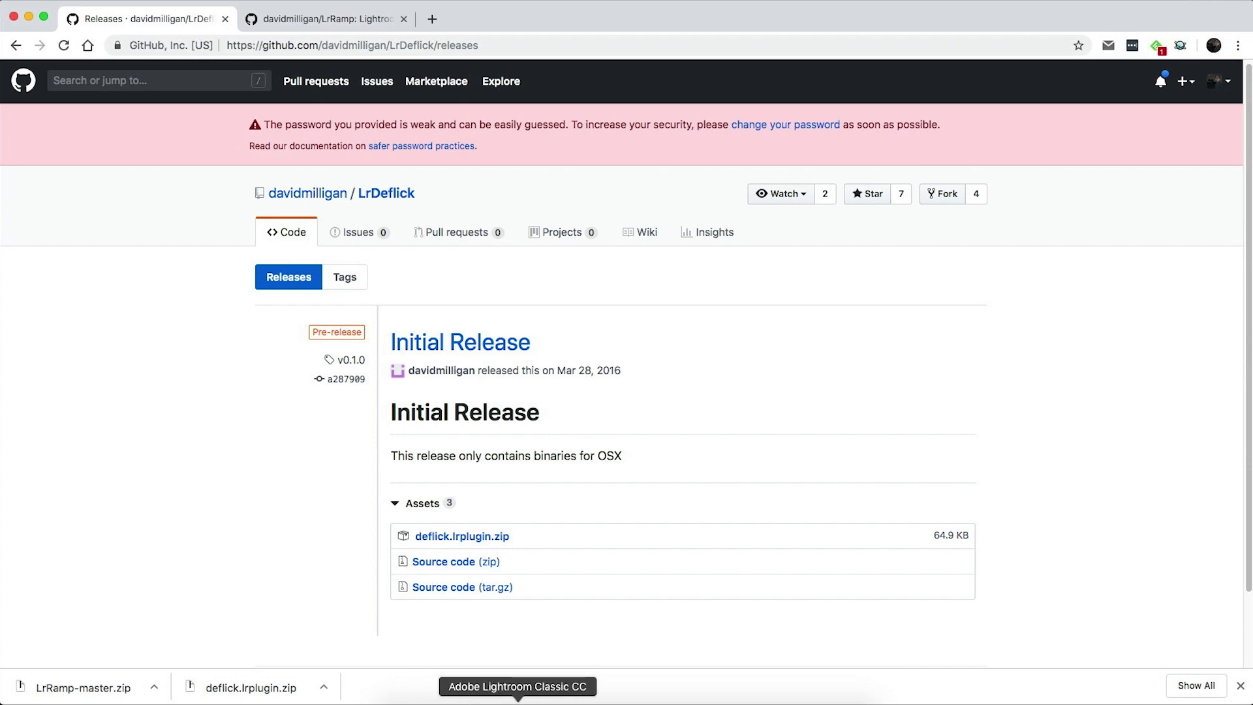
pyautogui.click(518, 702)
# - Confirm Run Deflicker and Ramp are under Plug-in Extras, then select only IMG_0001
pyautogui.click(141, 0)
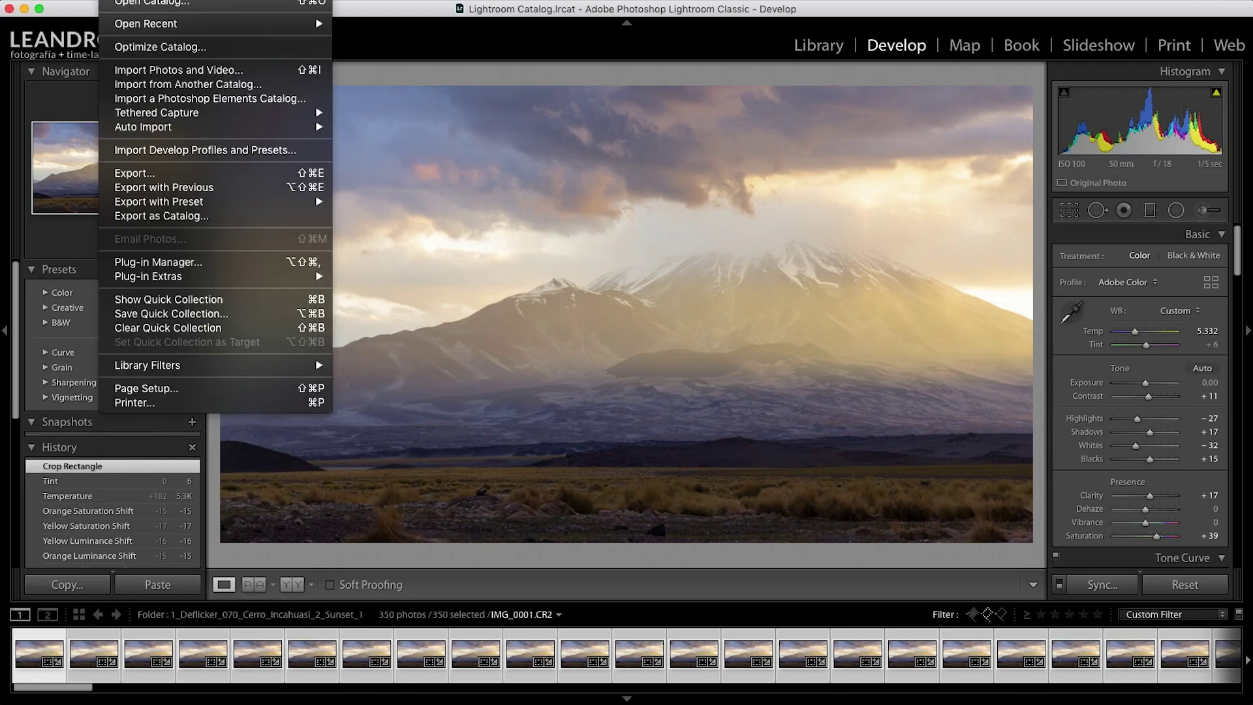
pyautogui.moveTo(148, 276)
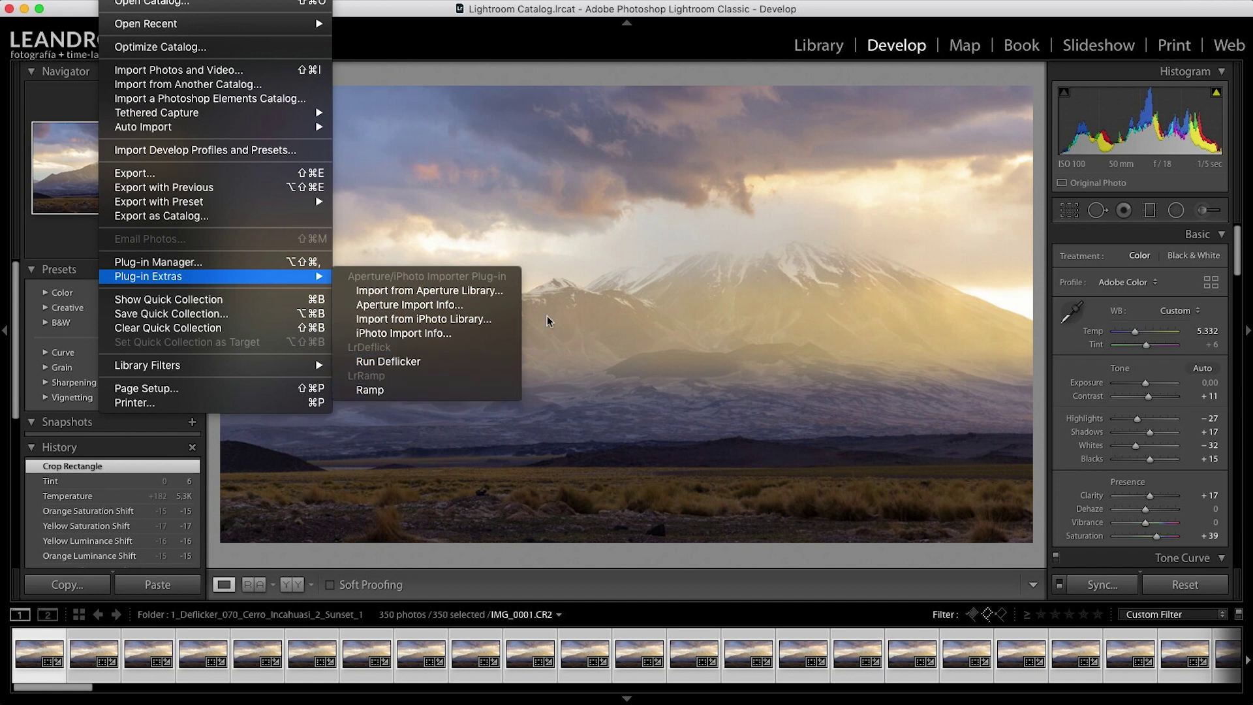
pyautogui.click(876, 130)
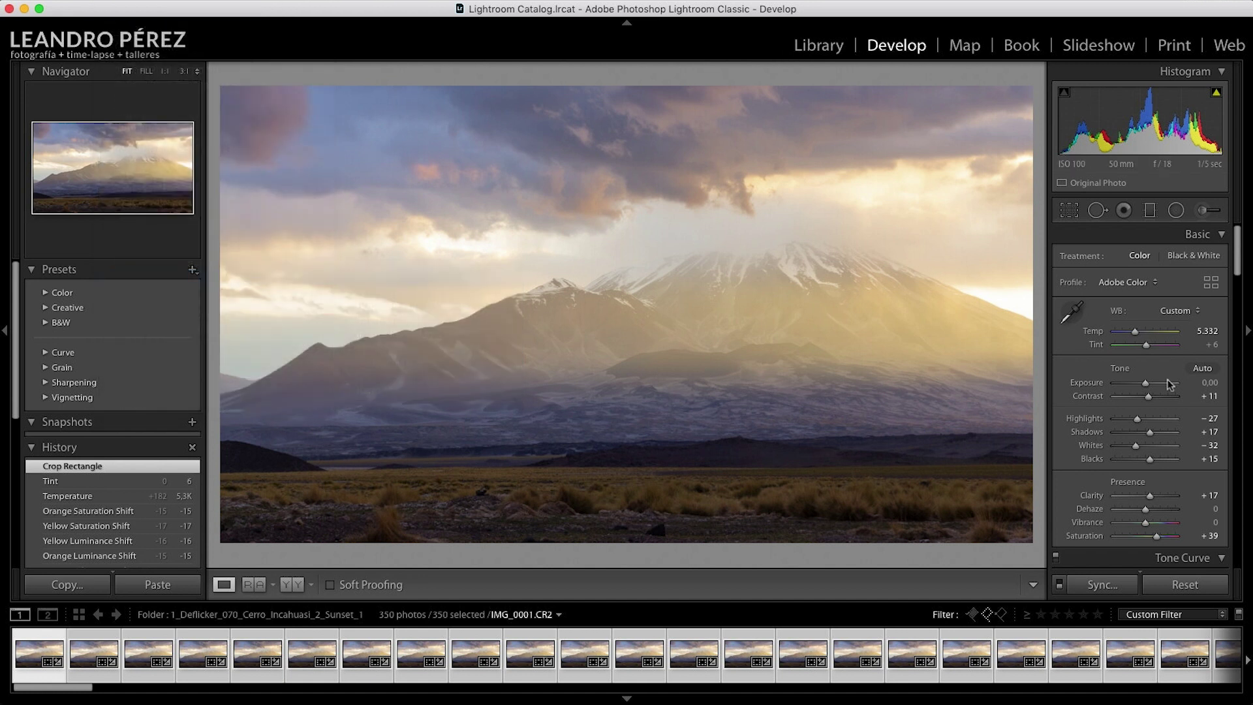
pyautogui.moveTo(1236, 273)
pyautogui.mouseDown()
pyautogui.moveTo(1247, 499)
pyautogui.moveTo(1239, 252)
pyautogui.mouseUp()
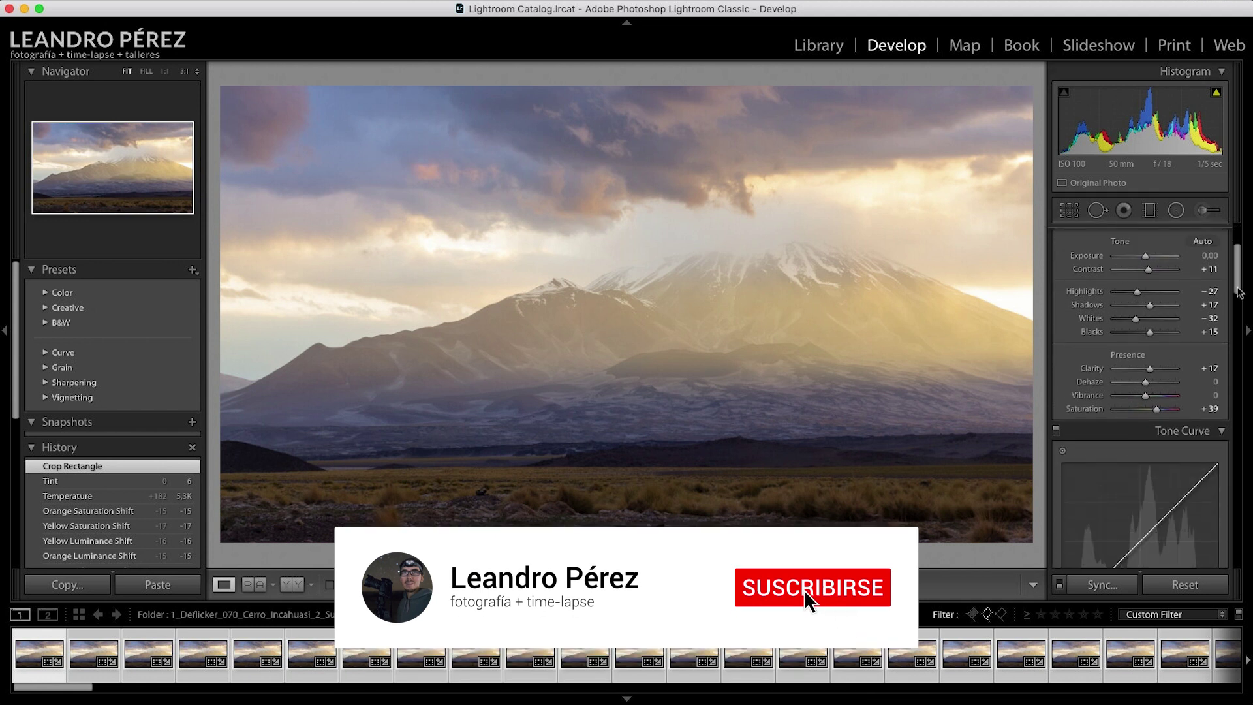
pyautogui.click(45, 643)
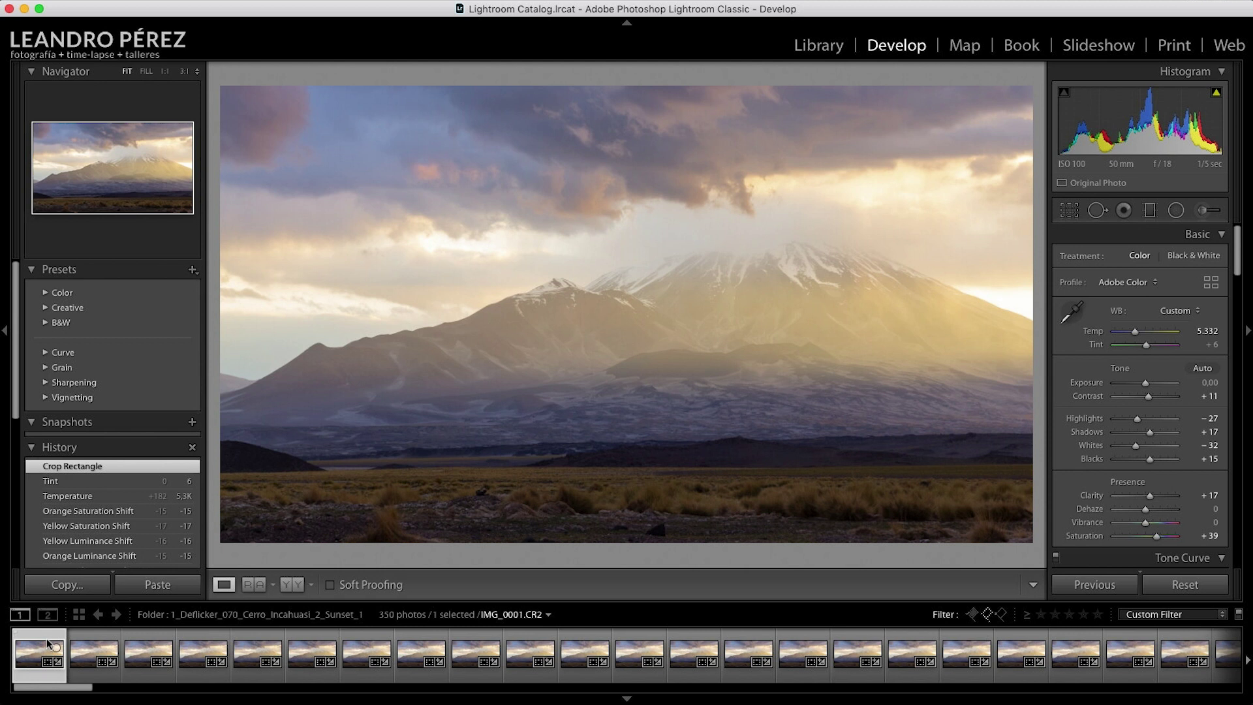
# - Rate the first frame and the last frame, IMG_0350, one star as keyframes
pyautogui.press('1')
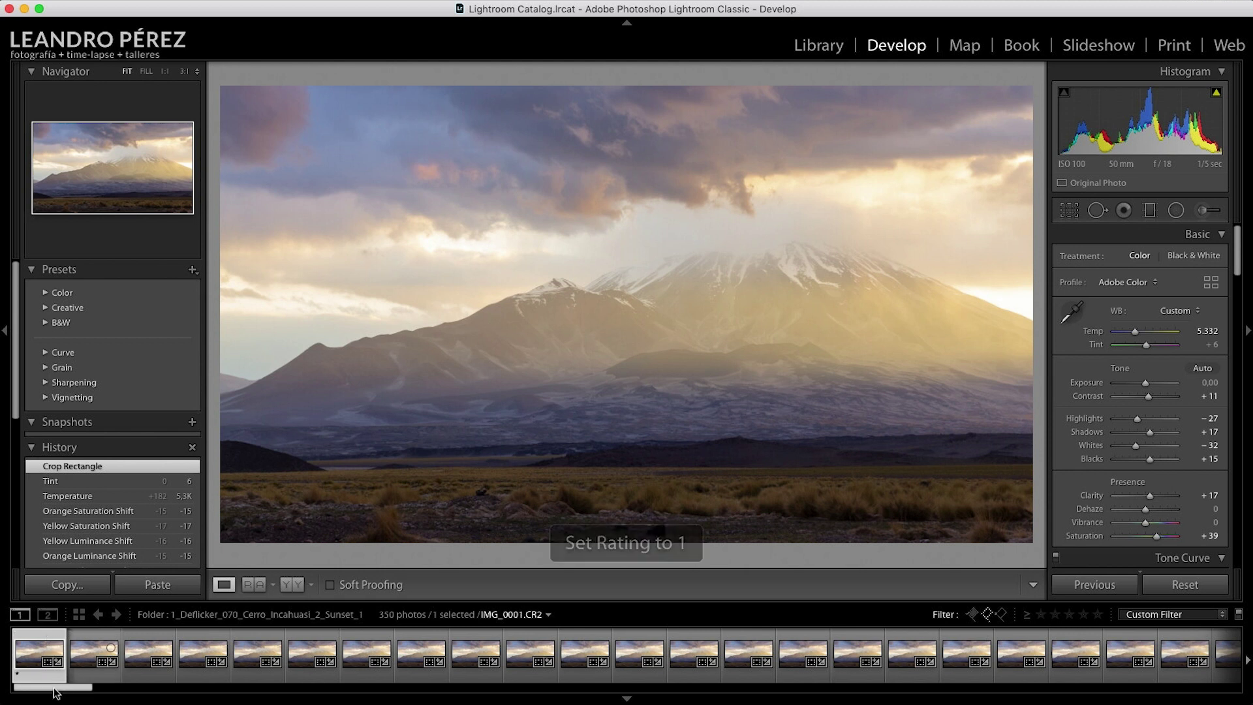
pyautogui.scroll(-5, 795, 671)
pyautogui.scroll(-15, 794, 671)
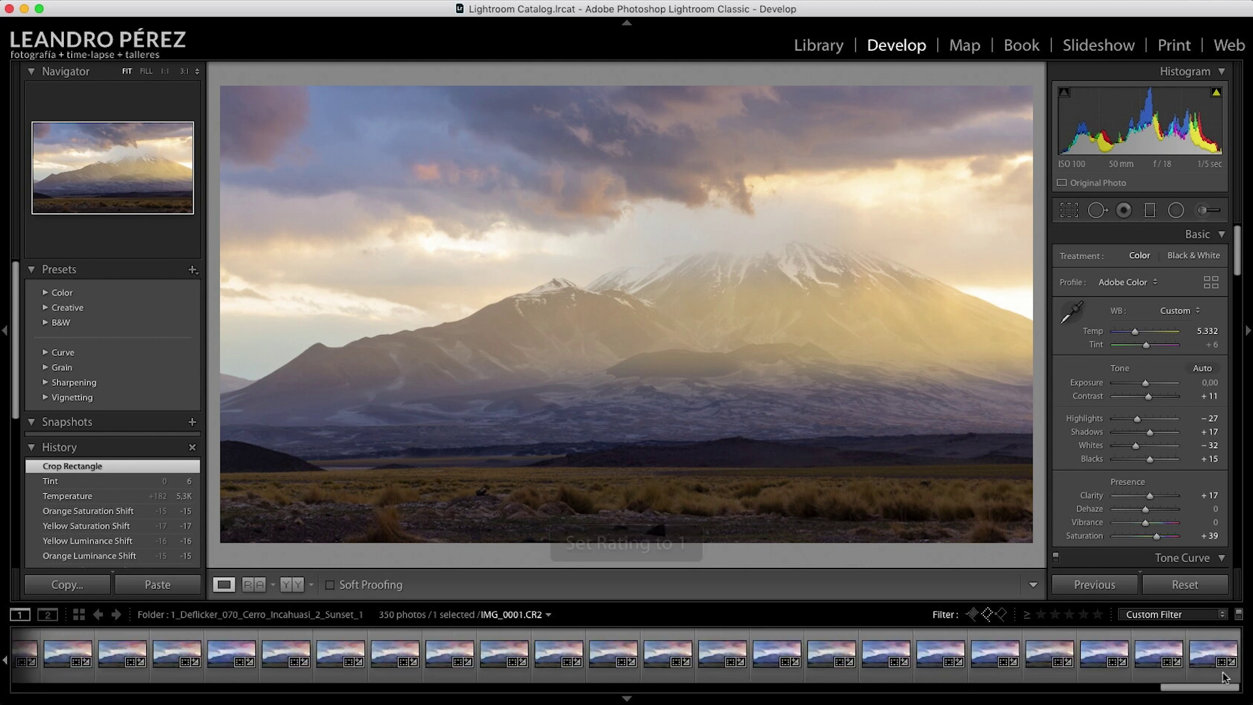
pyautogui.click(1210, 638)
pyautogui.press('1')
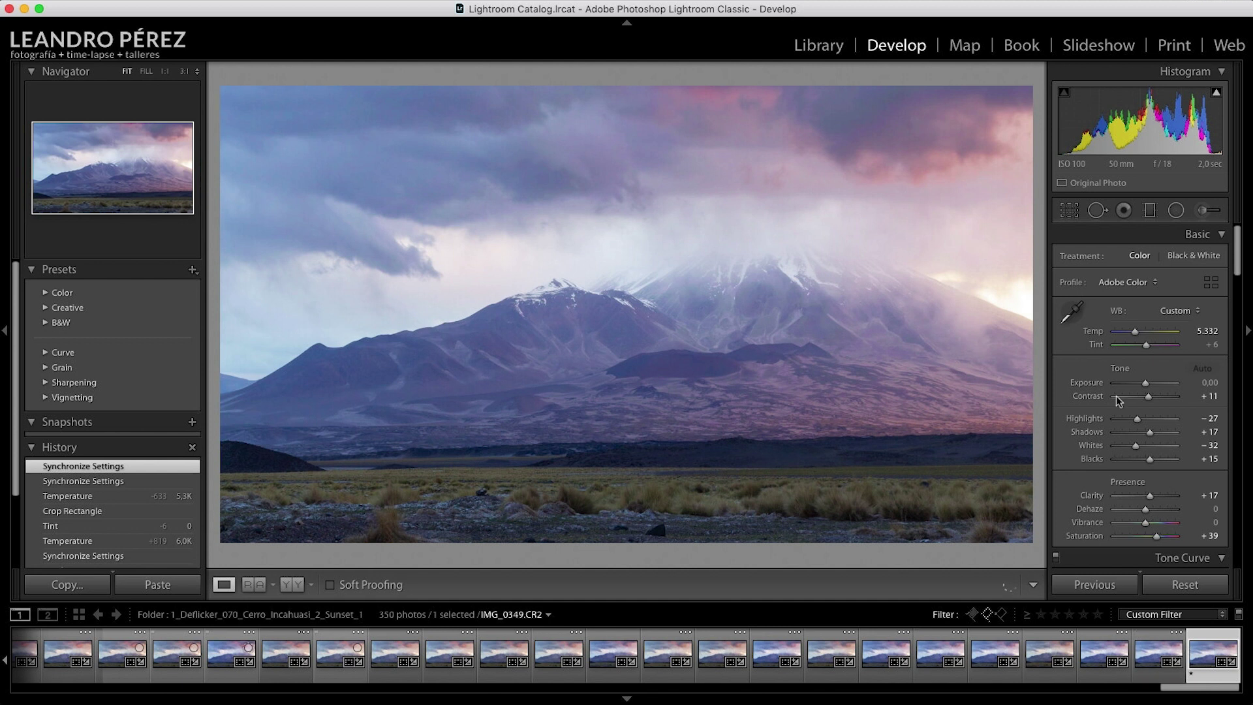
# - Set IMG_0350's white balance to Temp 5,814 and Tint -6
pyautogui.moveTo(1136, 330); pyautogui.dragTo(1141, 331)
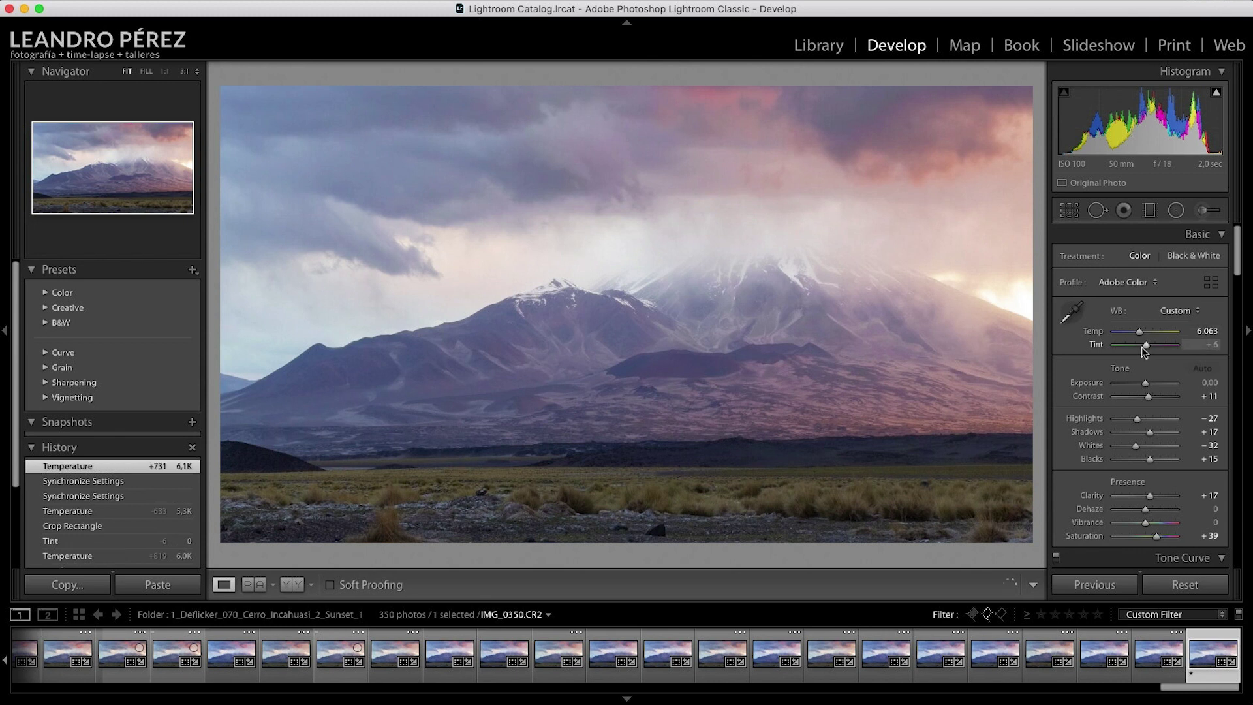
pyautogui.click(1142, 346)
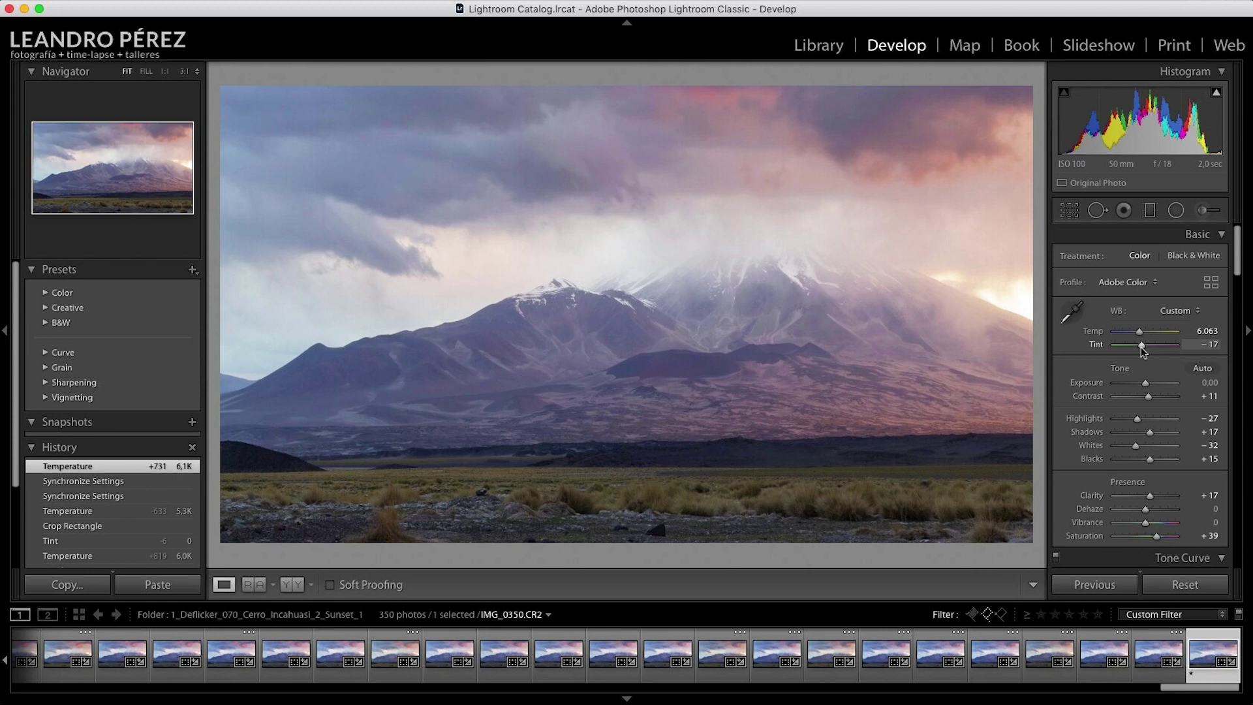
pyautogui.moveTo(1143, 347); pyautogui.dragTo(1144, 347)
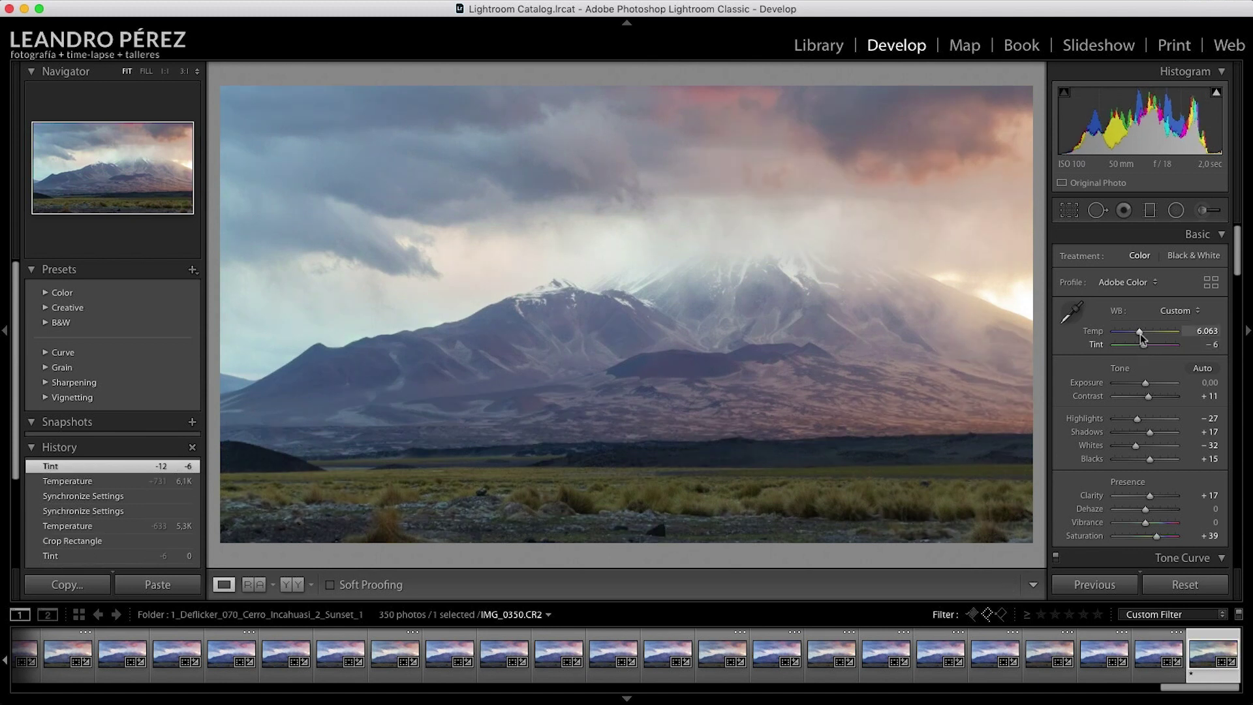
pyautogui.moveTo(1140, 335); pyautogui.dragTo(1137, 334)
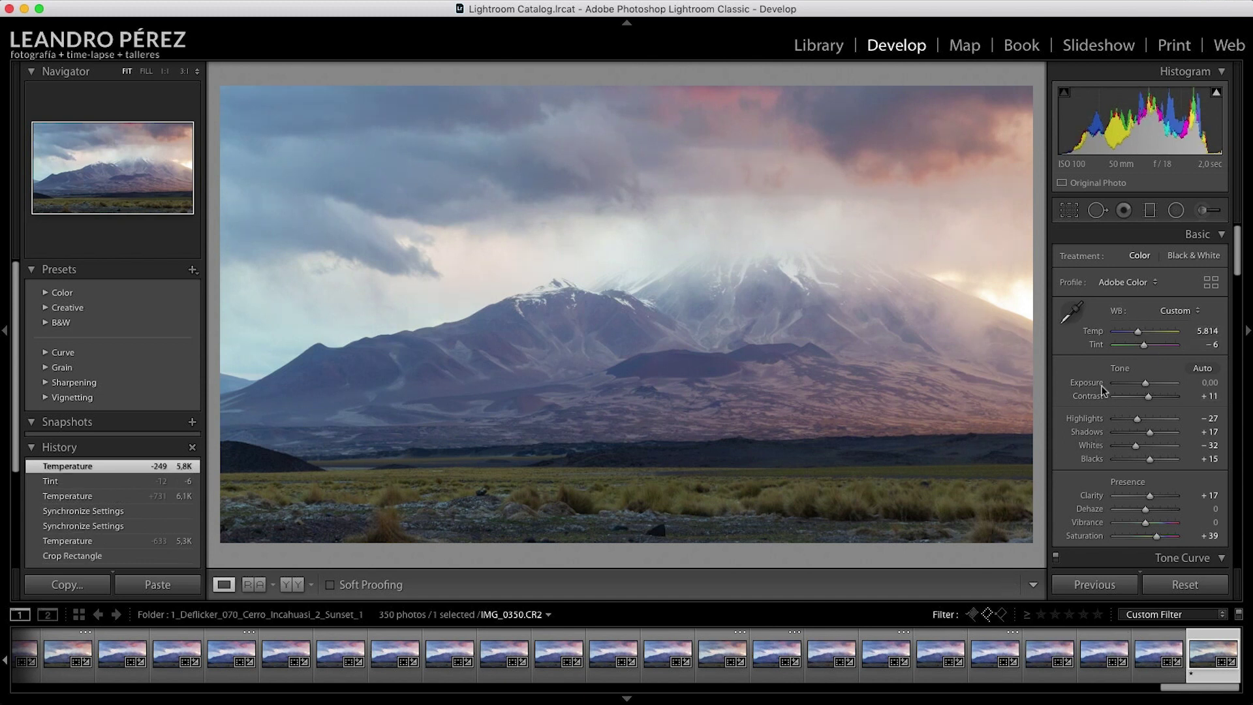
# - Compare IMG_0350 with IMG_0349, then make IMG_0350 the active photo again
pyautogui.scroll(-2, 1083, 346)
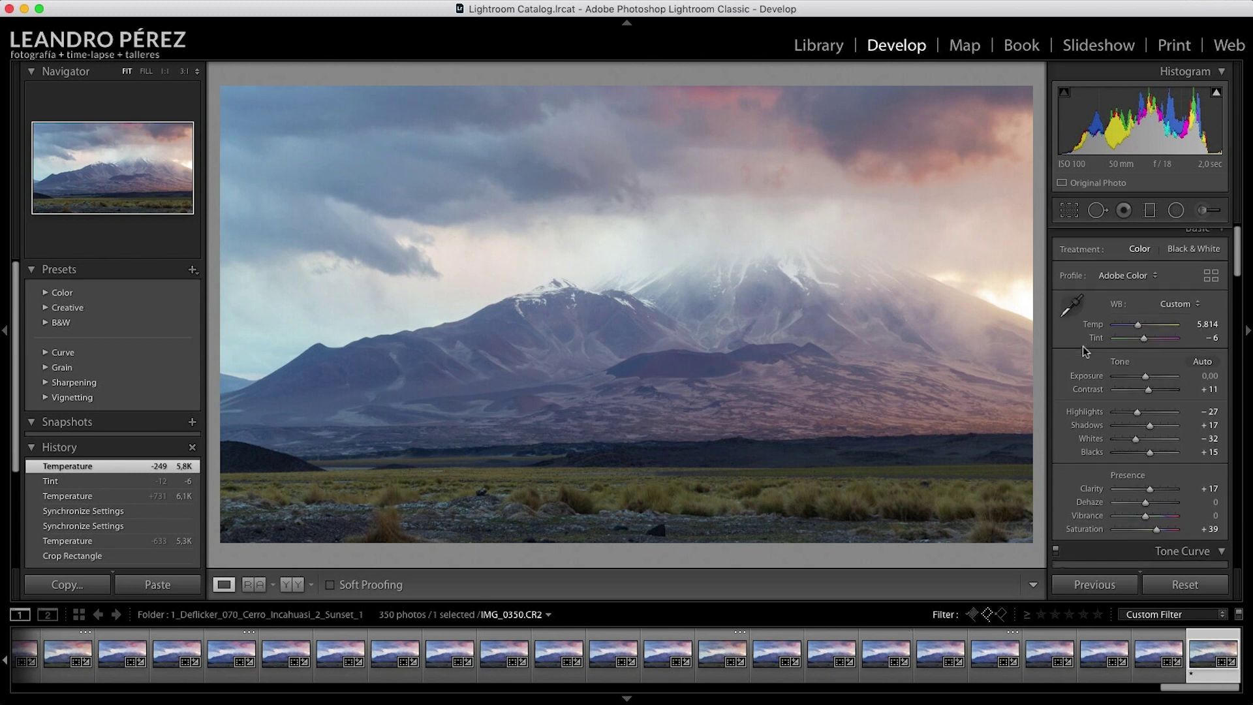
pyautogui.scroll(-2, 1083, 346)
pyautogui.scroll(-2, 1083, 346)
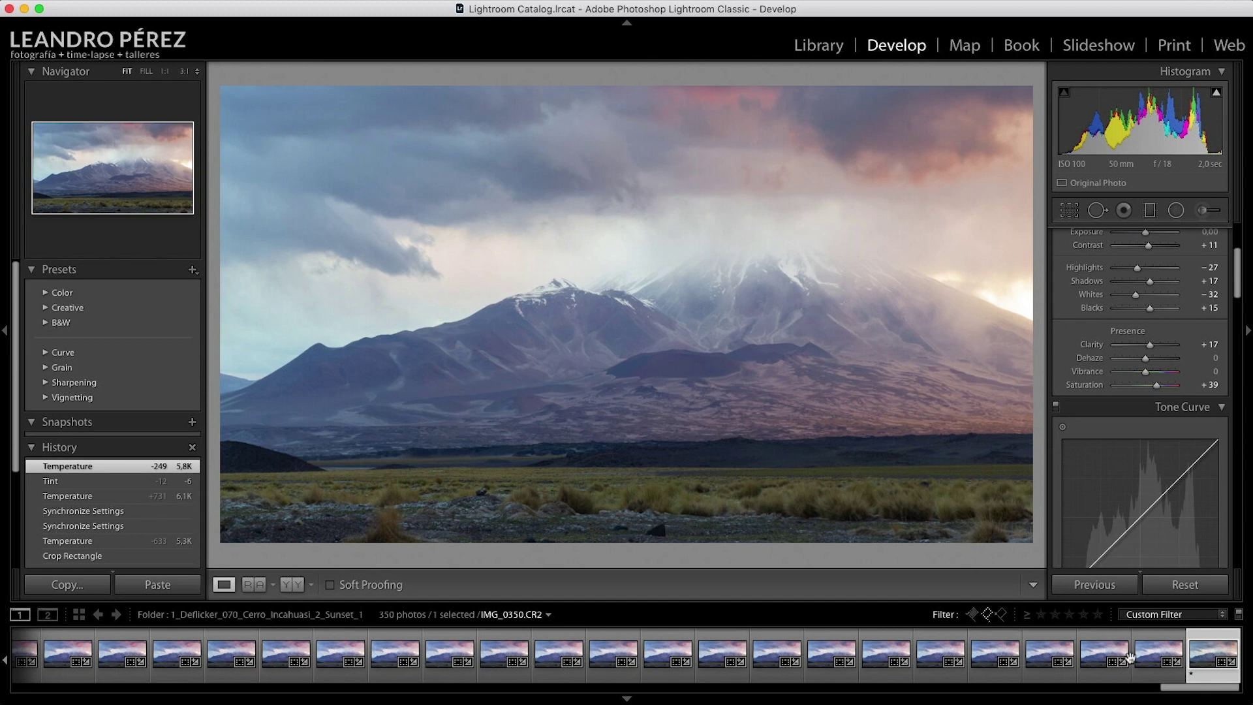
pyautogui.click(1159, 643)
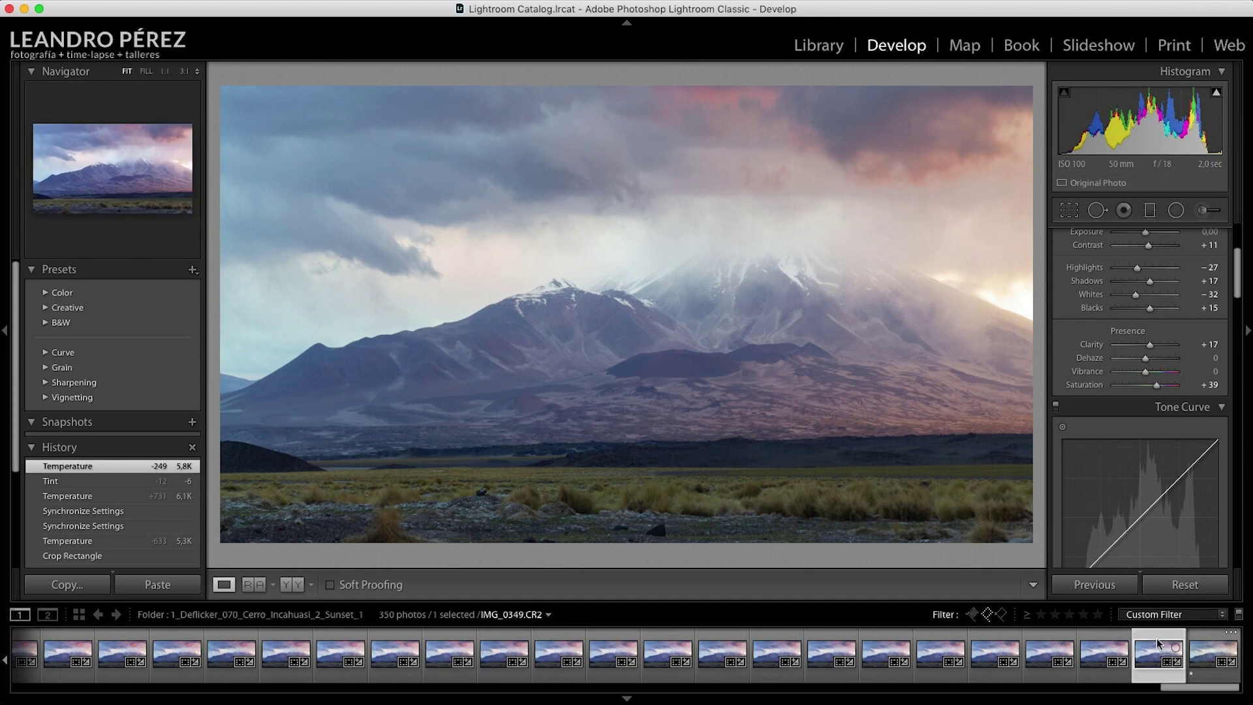
pyautogui.click(1207, 640)
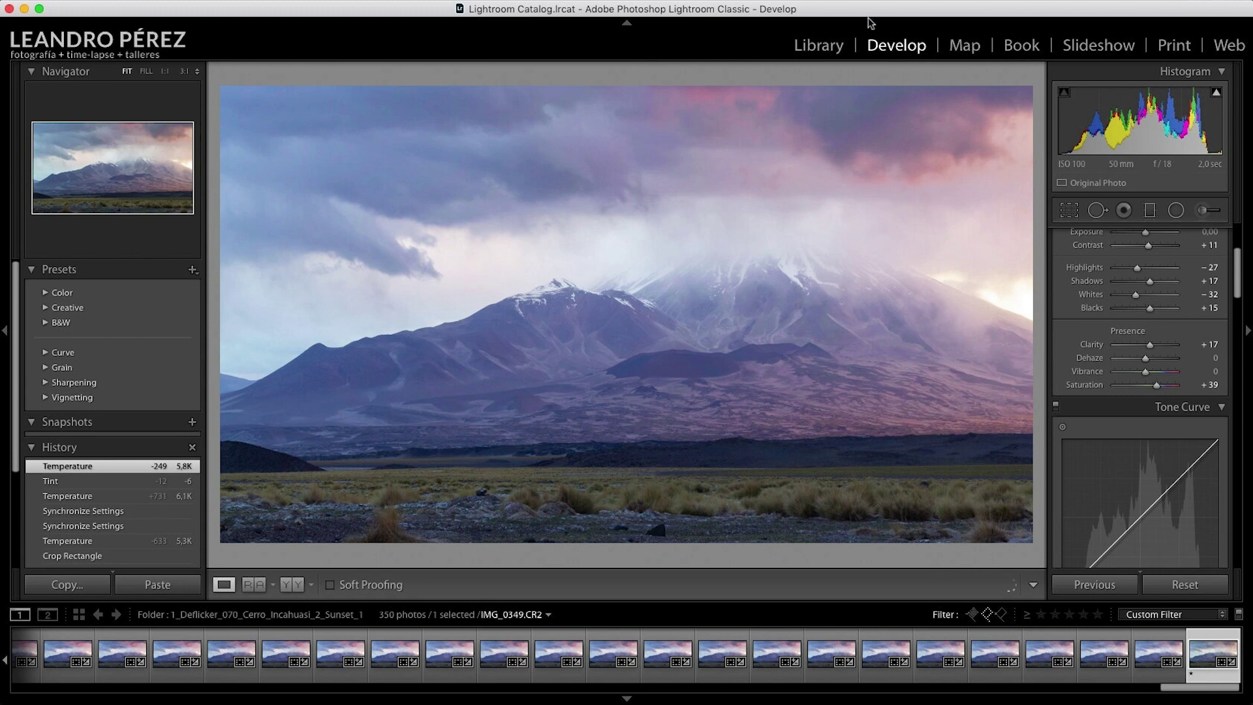
pyautogui.press('Right')
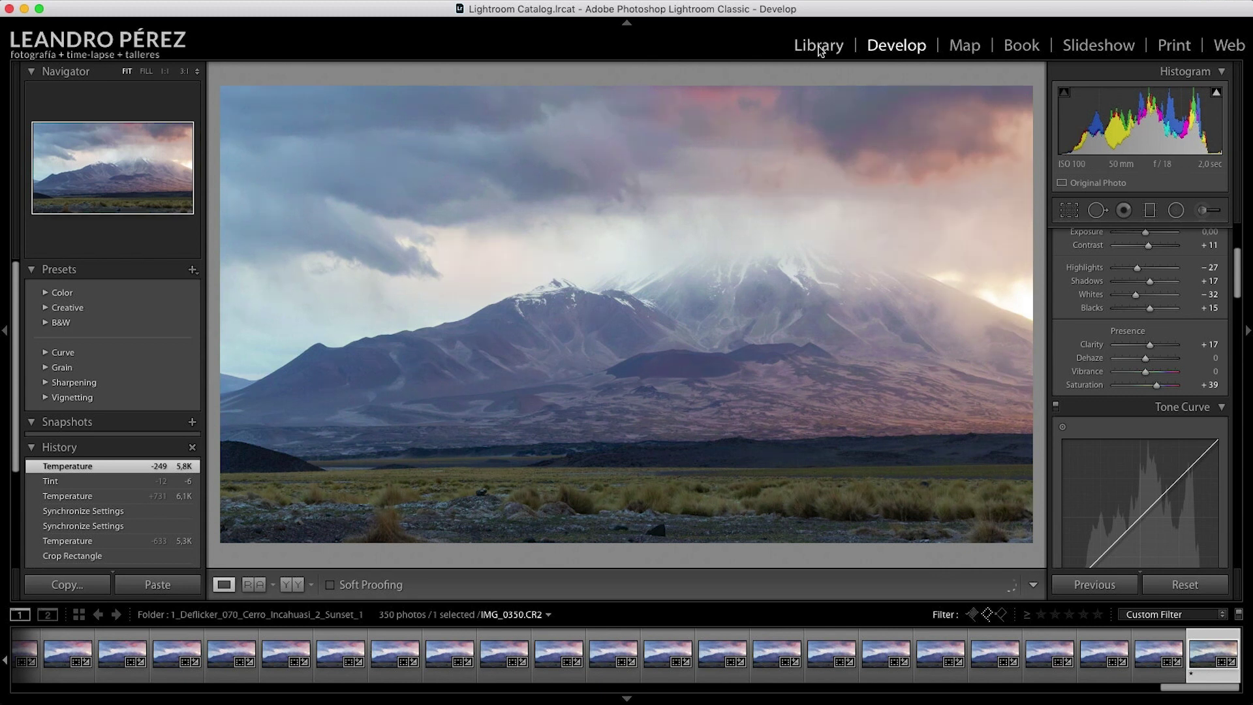
# - Select all 350 photos in the Library grid and run LrRamp's Ramp command
pyautogui.press('g')
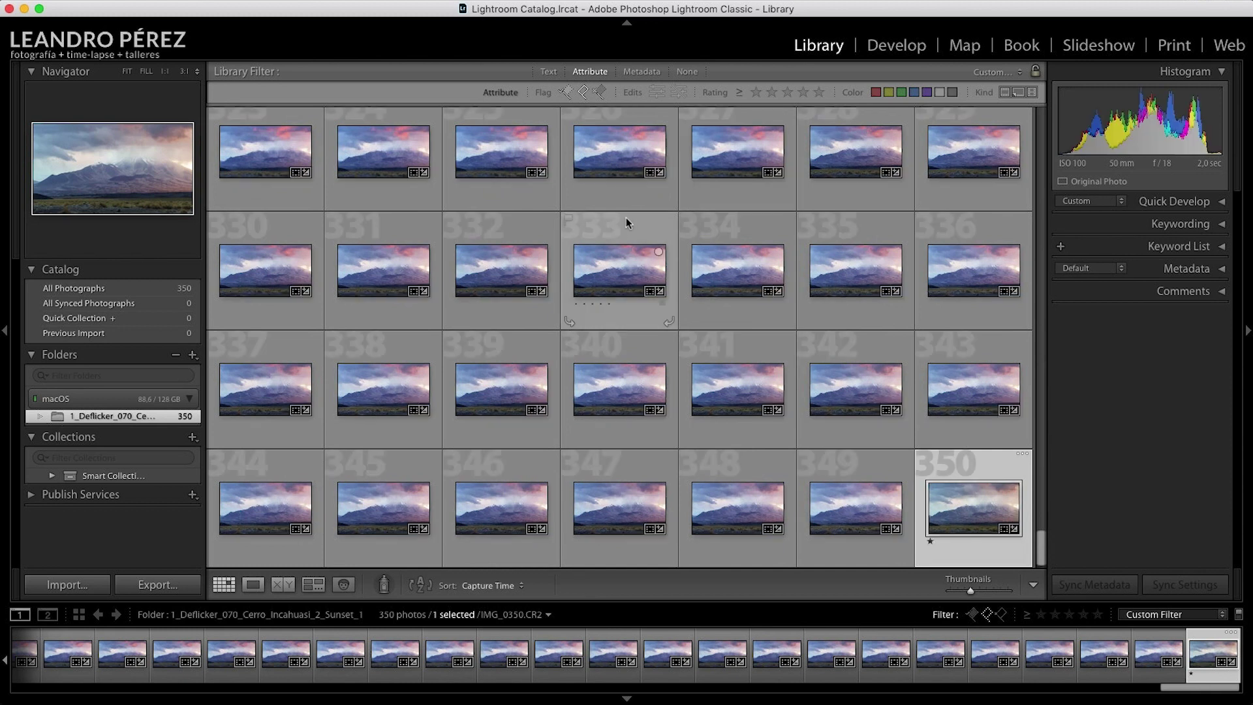
pyautogui.press('super+a')
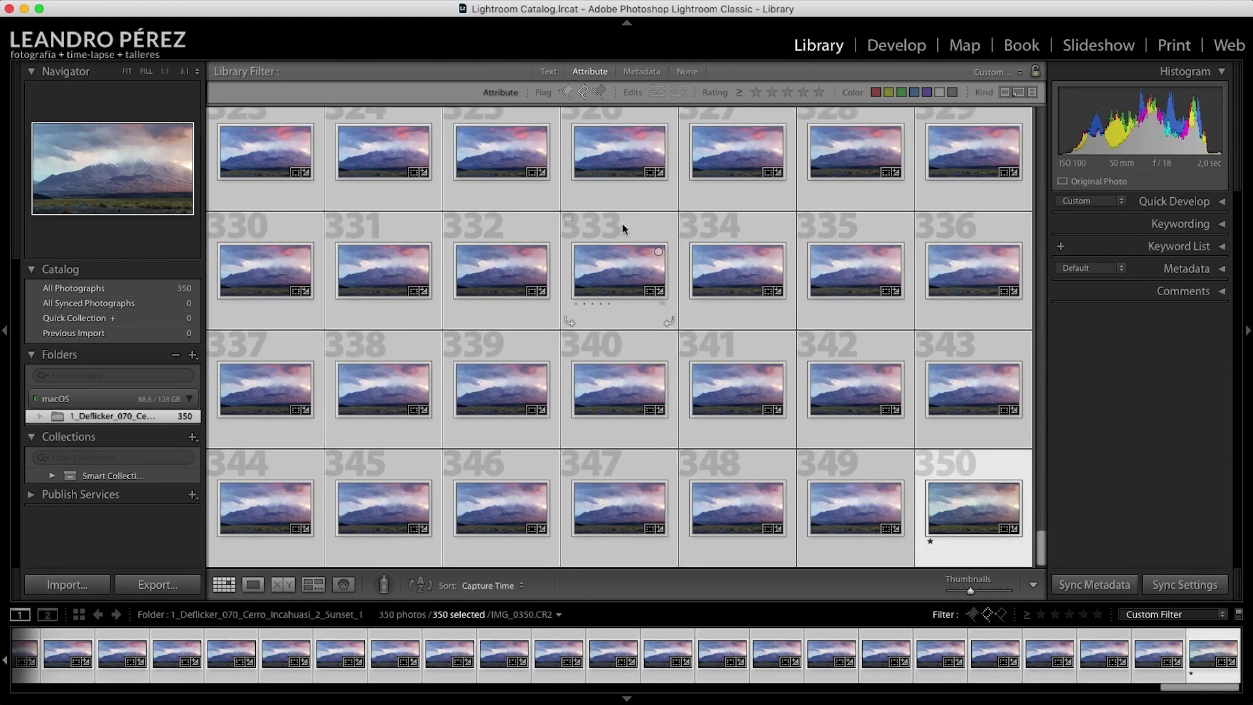
pyautogui.click(118, 2)
pyautogui.moveTo(147, 276)
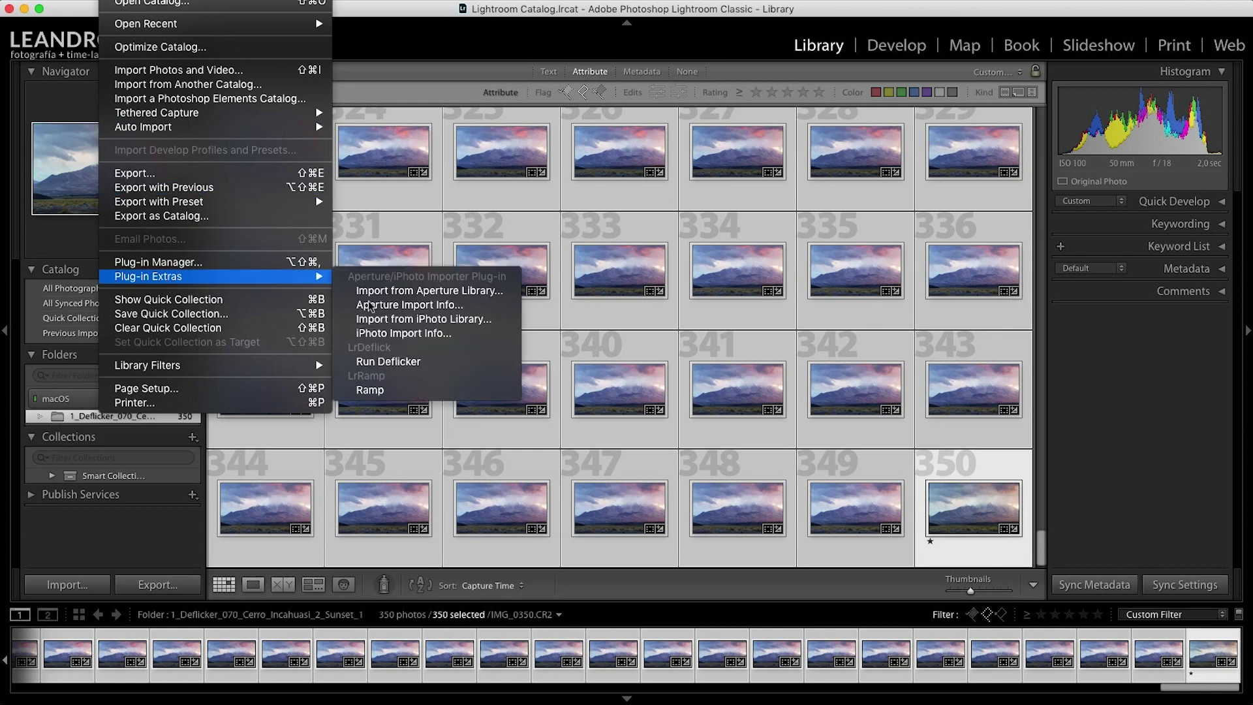
pyautogui.click(370, 391)
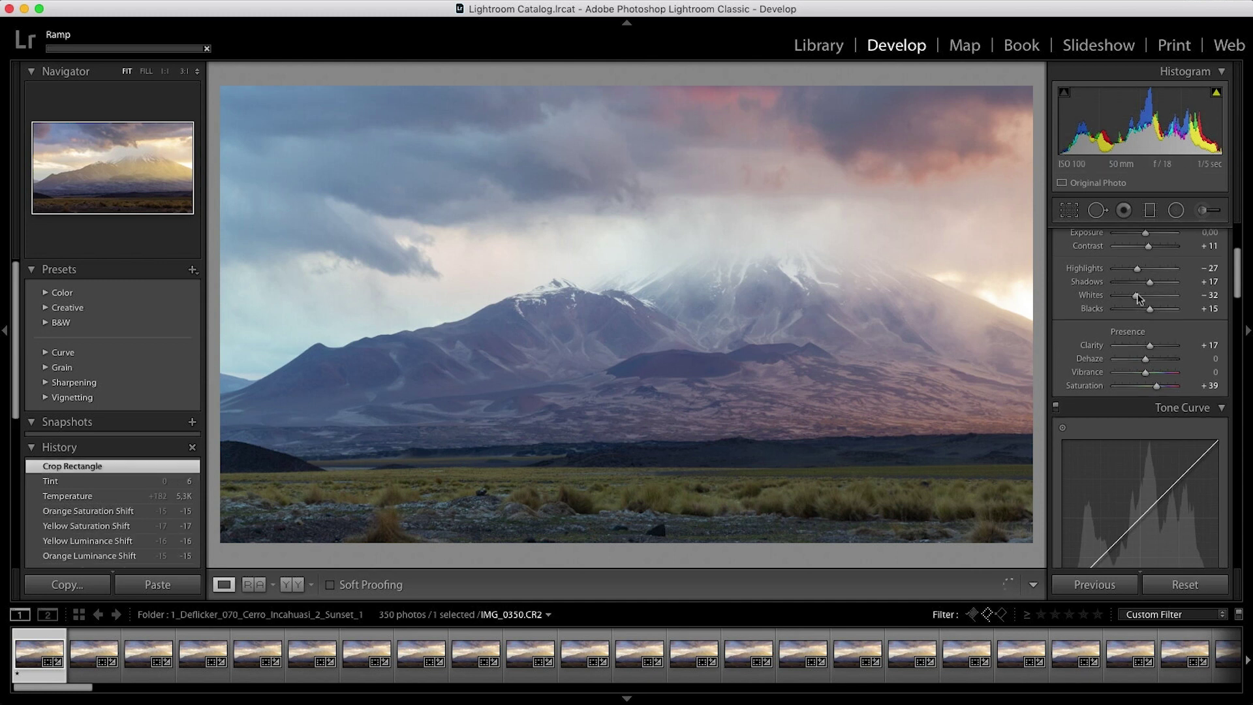
# - Check the ramped white balance on IMG_0030, IMG_0050 and IMG_0051
pyautogui.scroll(5, 1149, 294)
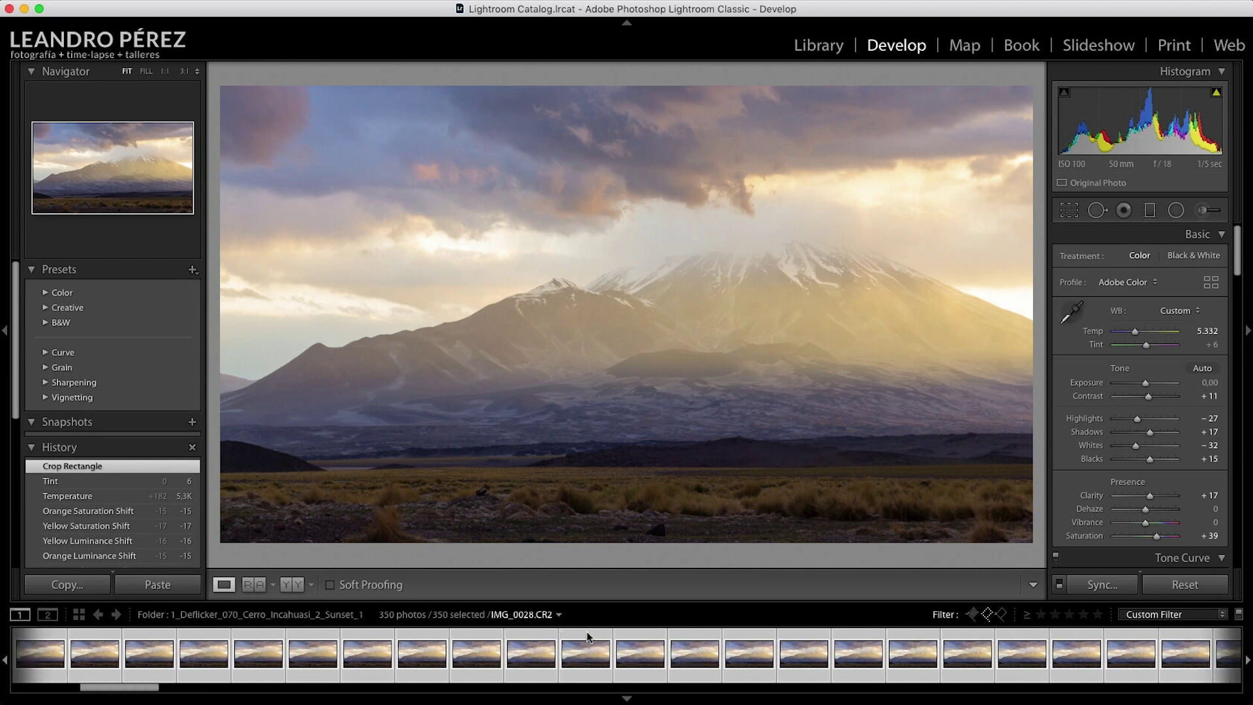
pyautogui.click(586, 637)
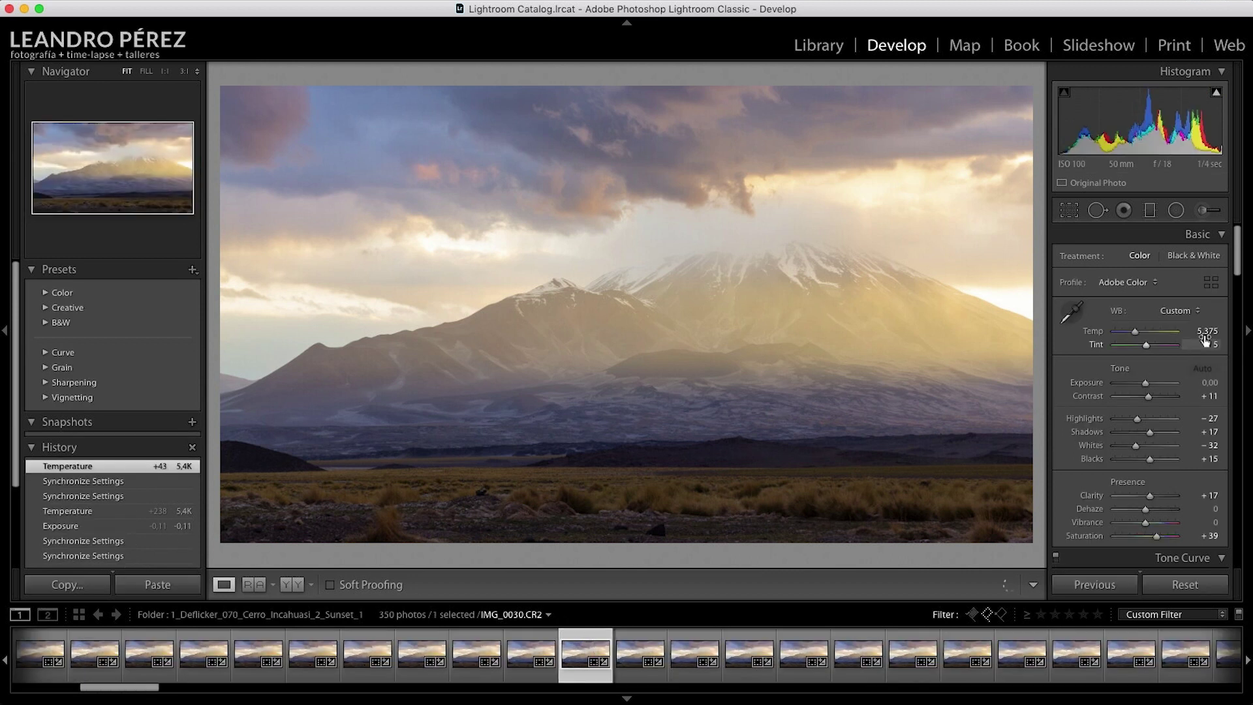
pyautogui.scroll(-5, 806, 665)
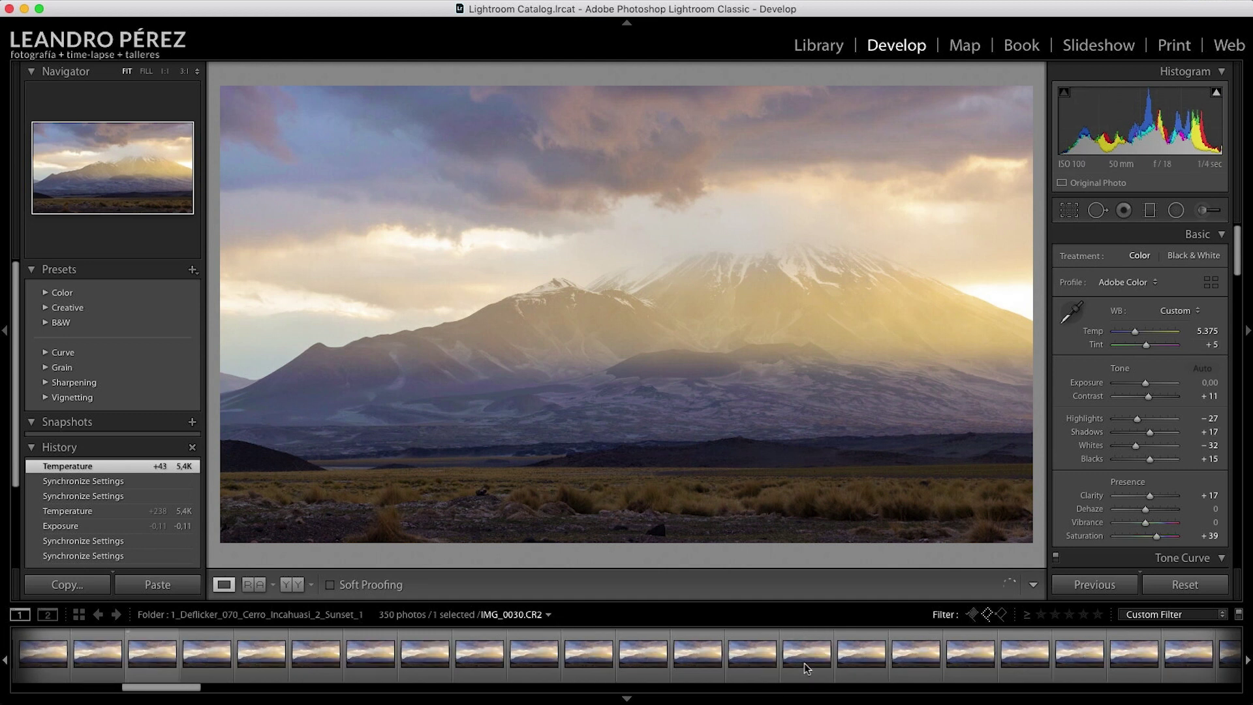
pyautogui.click(849, 675)
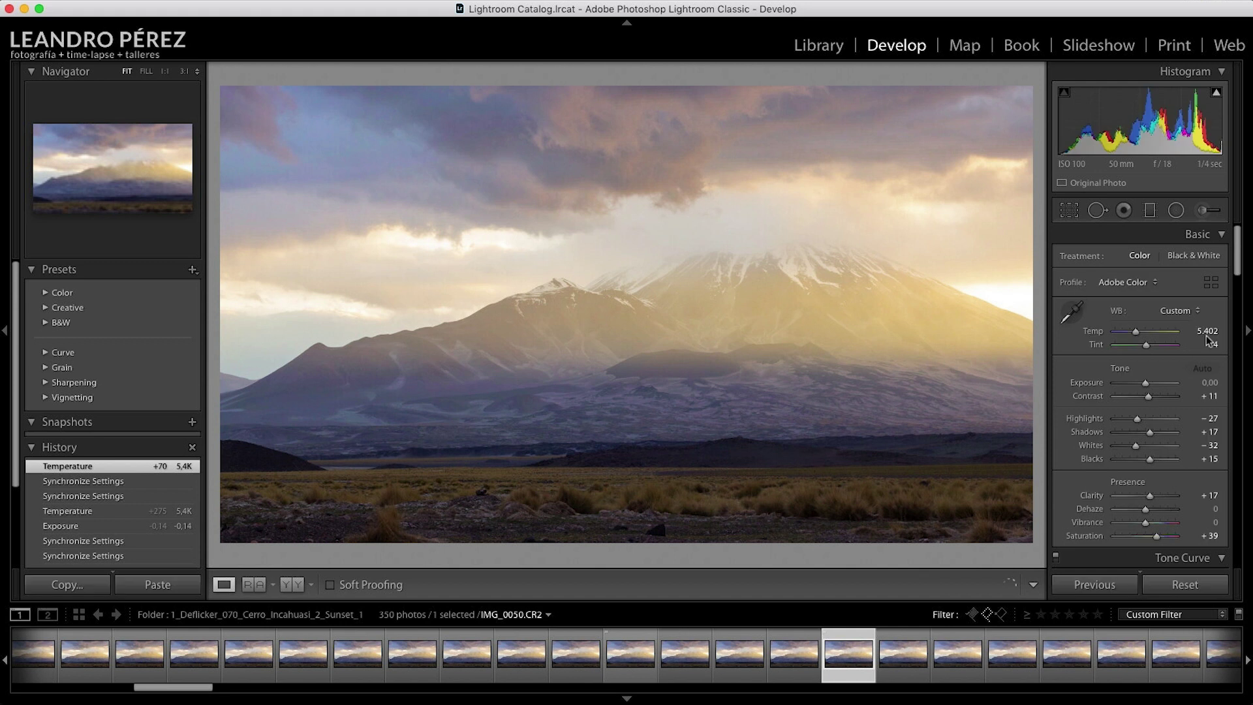
pyautogui.scroll(-2, 934, 660)
pyautogui.press('Right')
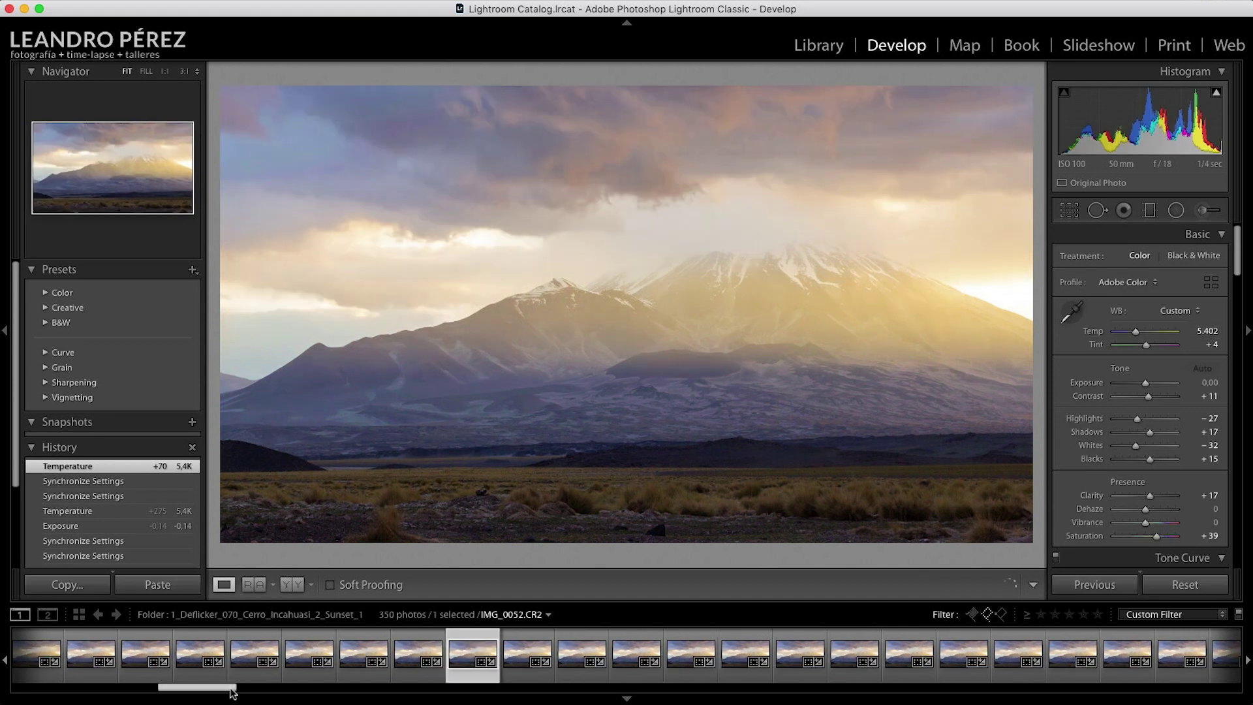
# - Check IMG_0213 and IMG_0214, then move to the final frame, IMG_0350
pyautogui.moveTo(196, 686); pyautogui.dragTo(774, 686)
pyautogui.click(773, 680)
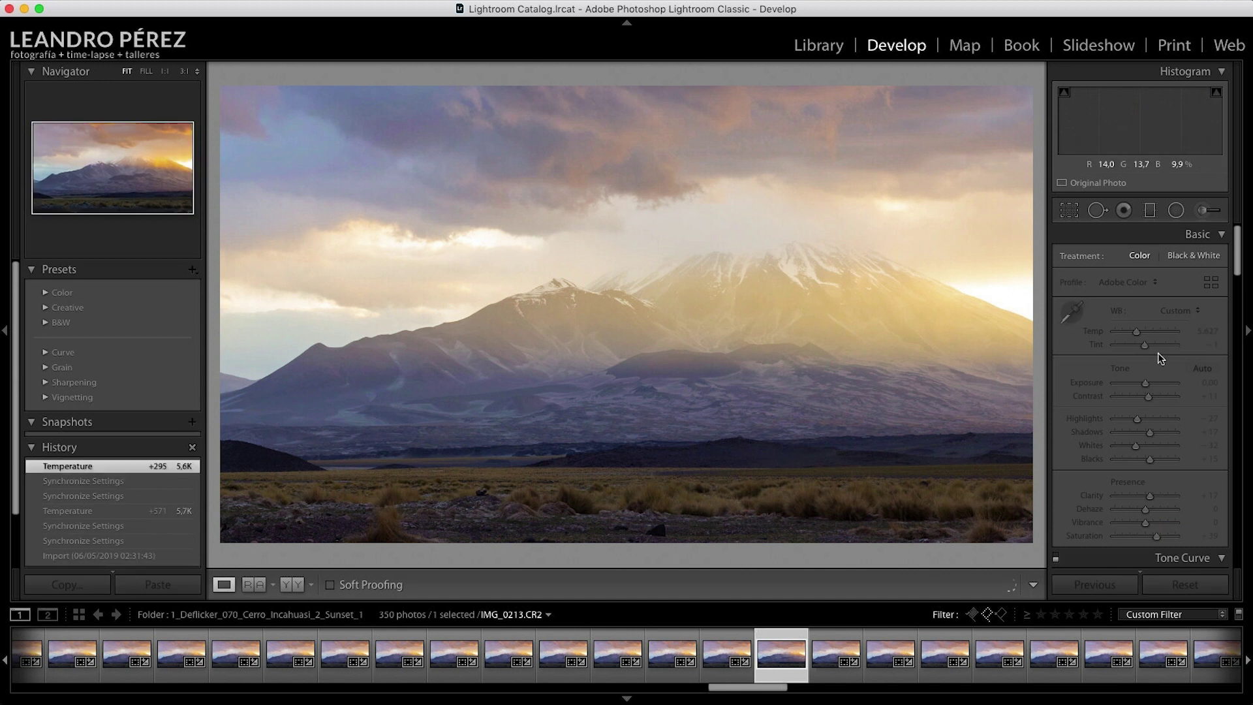
pyautogui.press('Right')
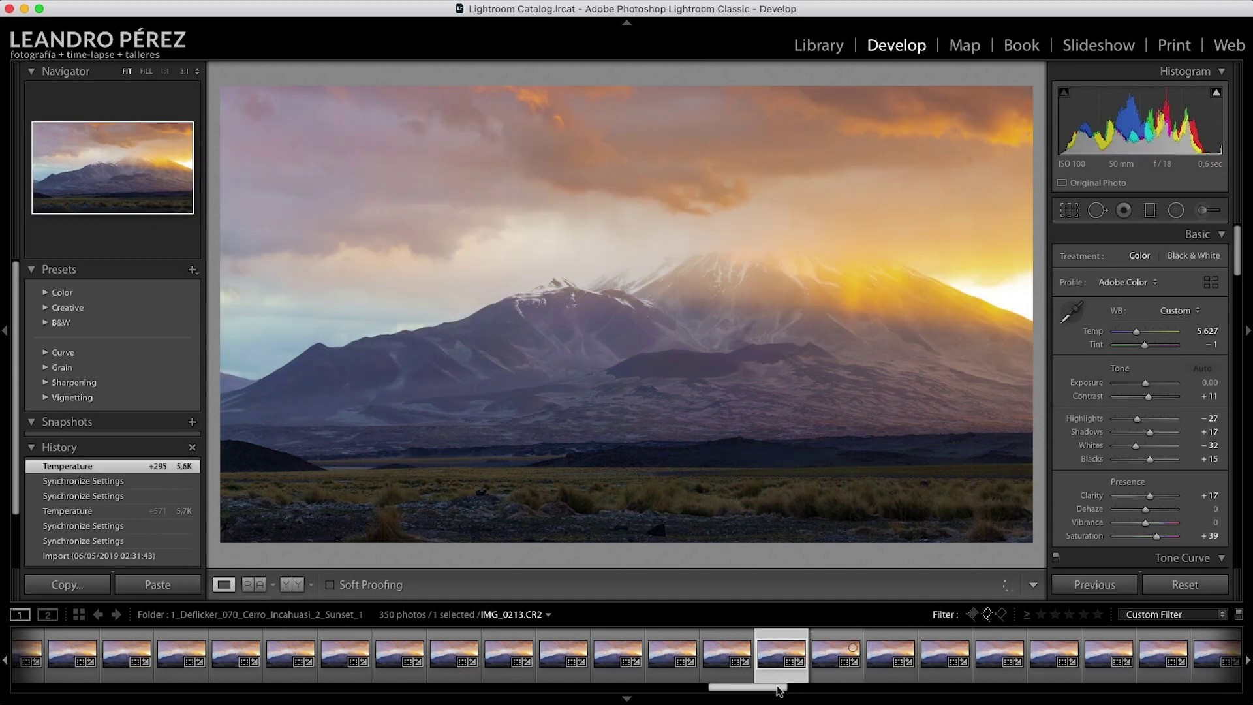
pyautogui.moveTo(778, 691); pyautogui.dragTo(1234, 677)
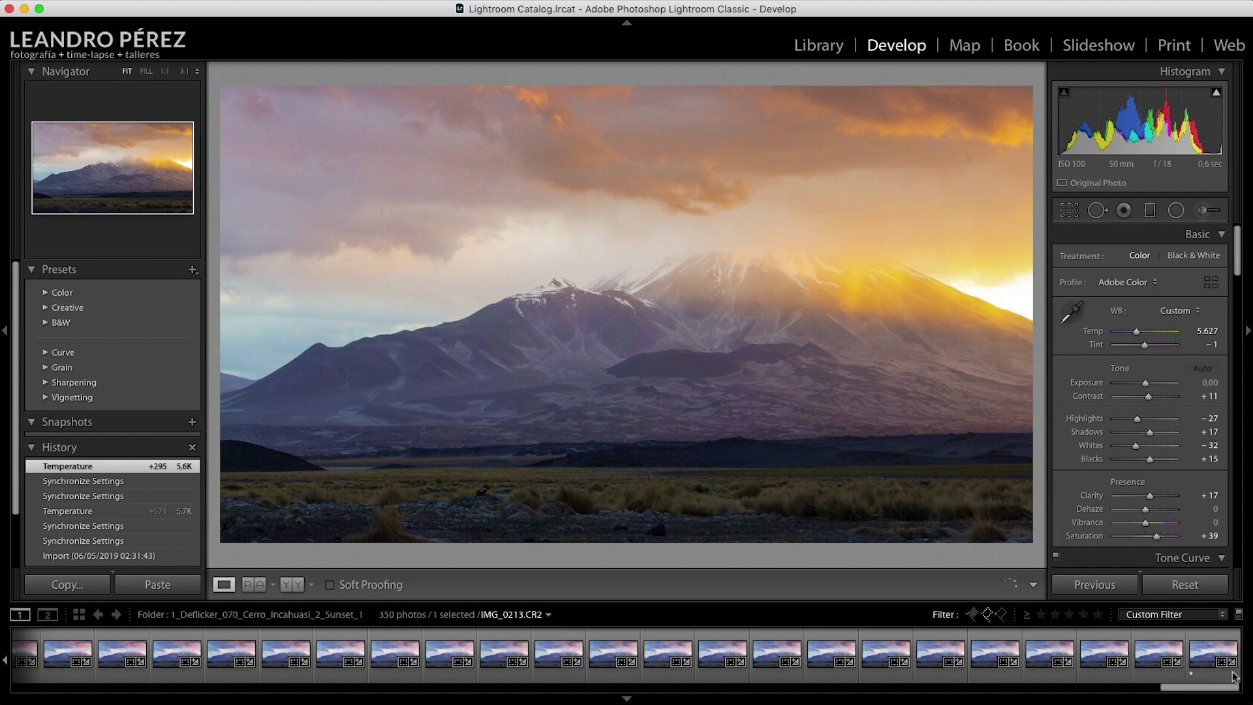
pyautogui.click(1165, 635)
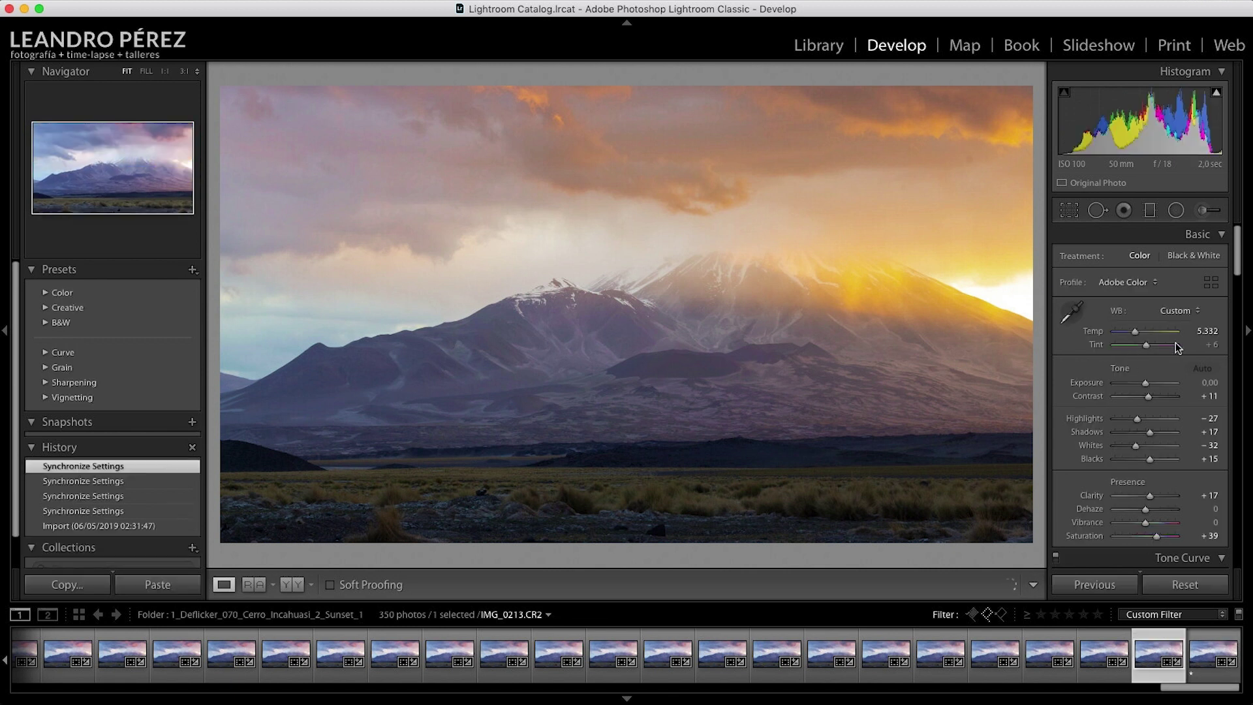
pyautogui.click(1208, 634)
pyautogui.moveTo(1212, 653)
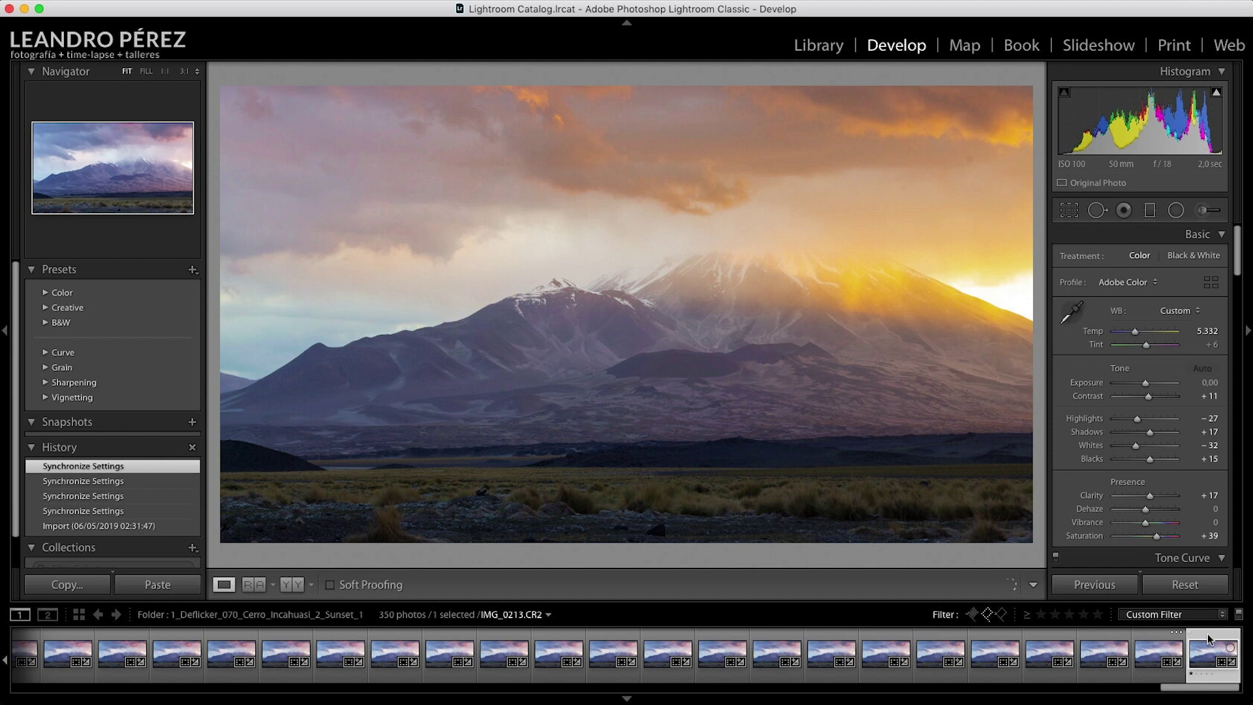
# - Compare white balance on IMG_0348–IMG_0350, then select all three with IMG_0348 active
pyautogui.click(1208, 633)
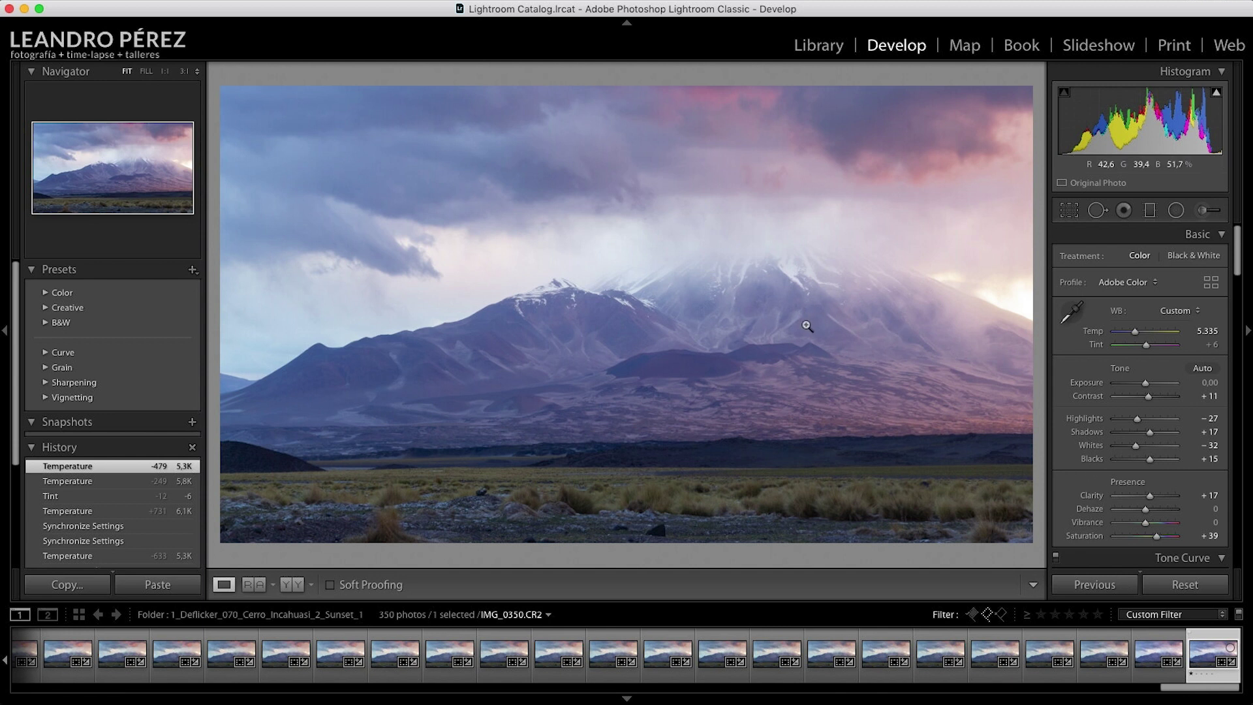
pyautogui.click(1161, 639)
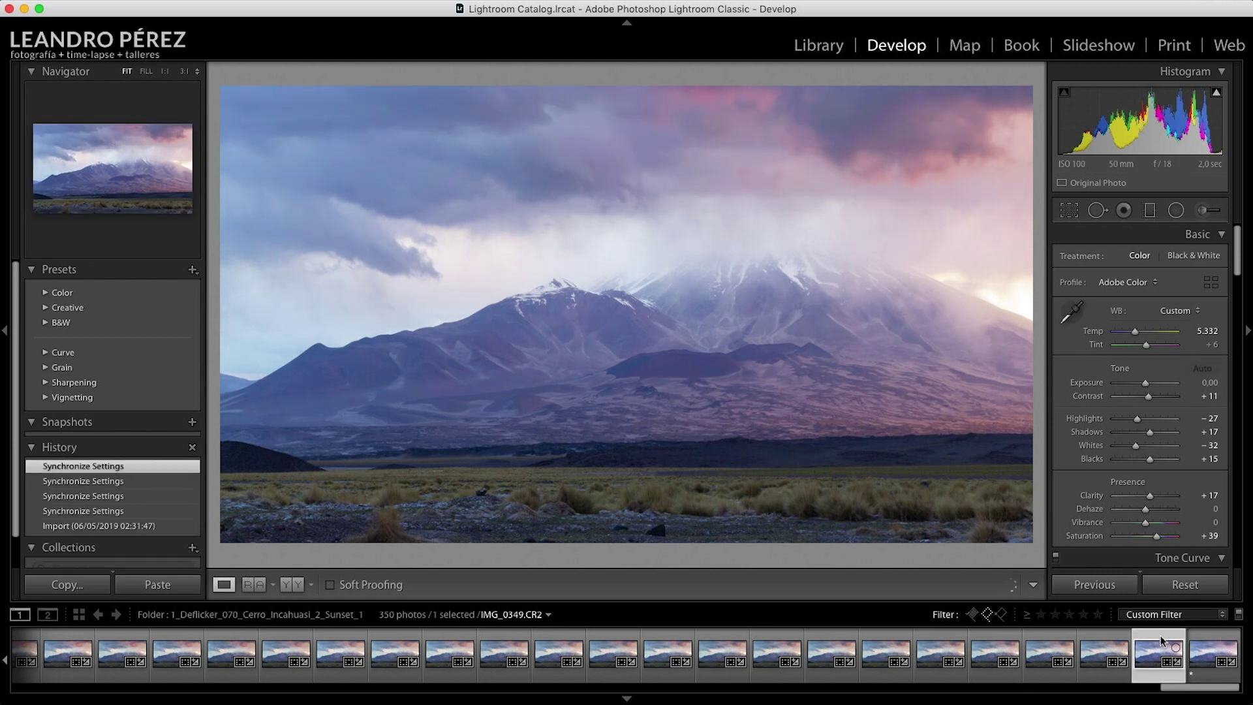
pyautogui.click(1105, 638)
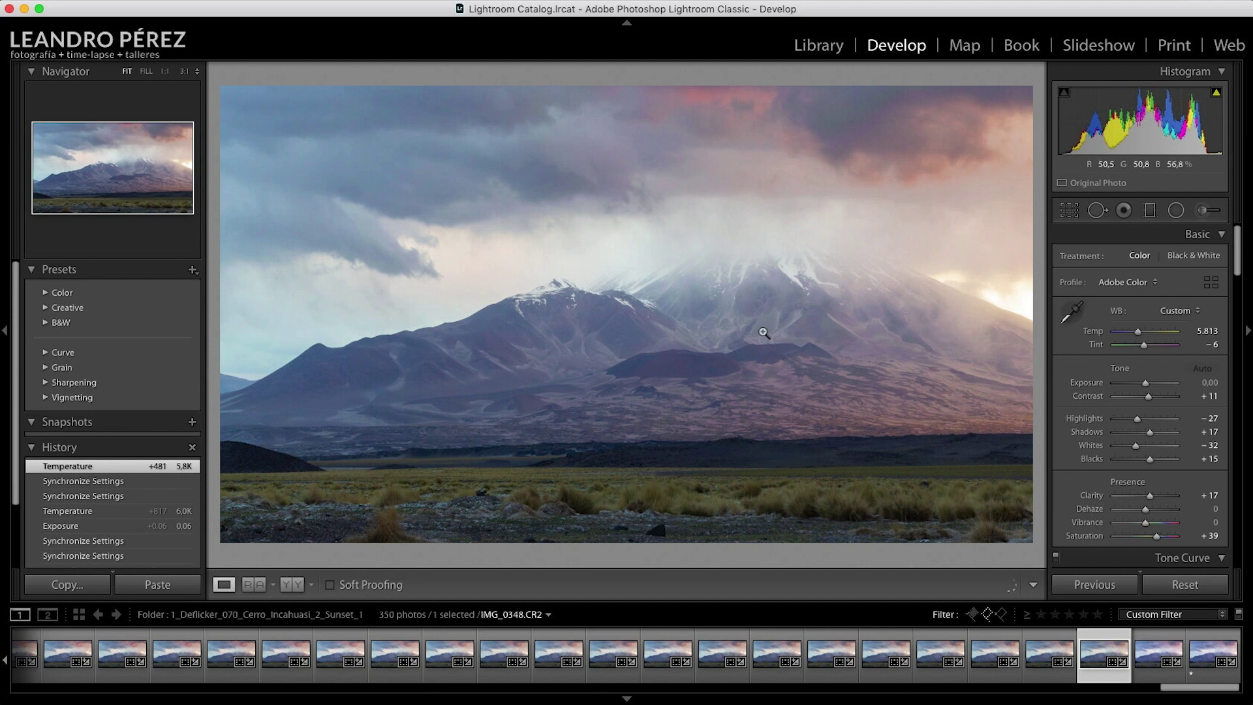
pyautogui.click(1160, 635)
pyautogui.click(1209, 636)
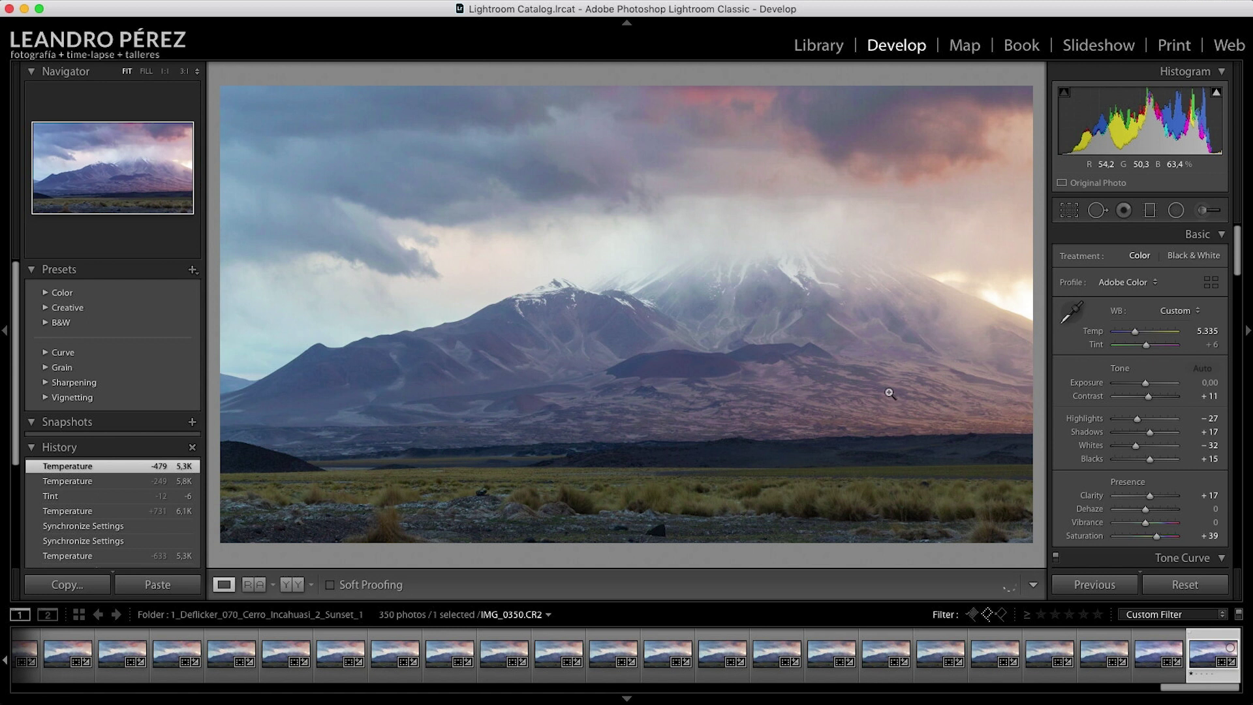
pyautogui.click(1100, 634)
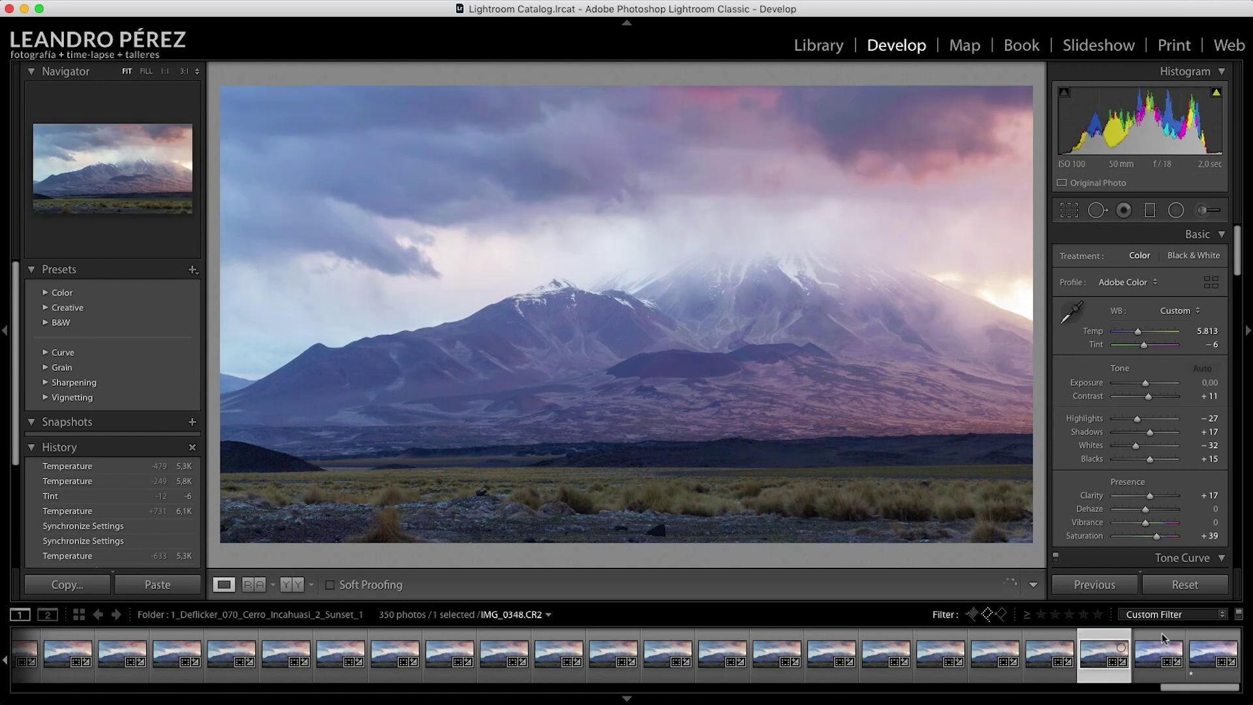
pyautogui.keyDown('shift'); pyautogui.click(1211, 642); pyautogui.keyUp('shift')
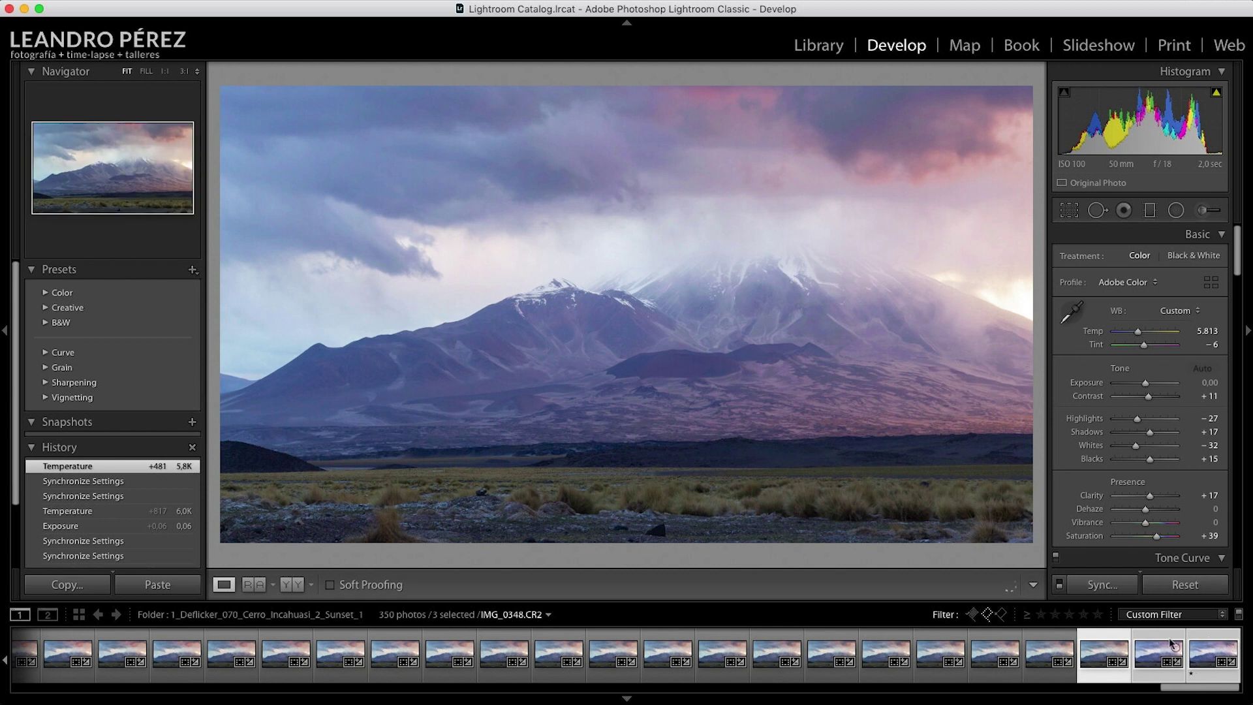
# - Sync only White Balance from IMG_0348 to the last two frames
pyautogui.click(1103, 586)
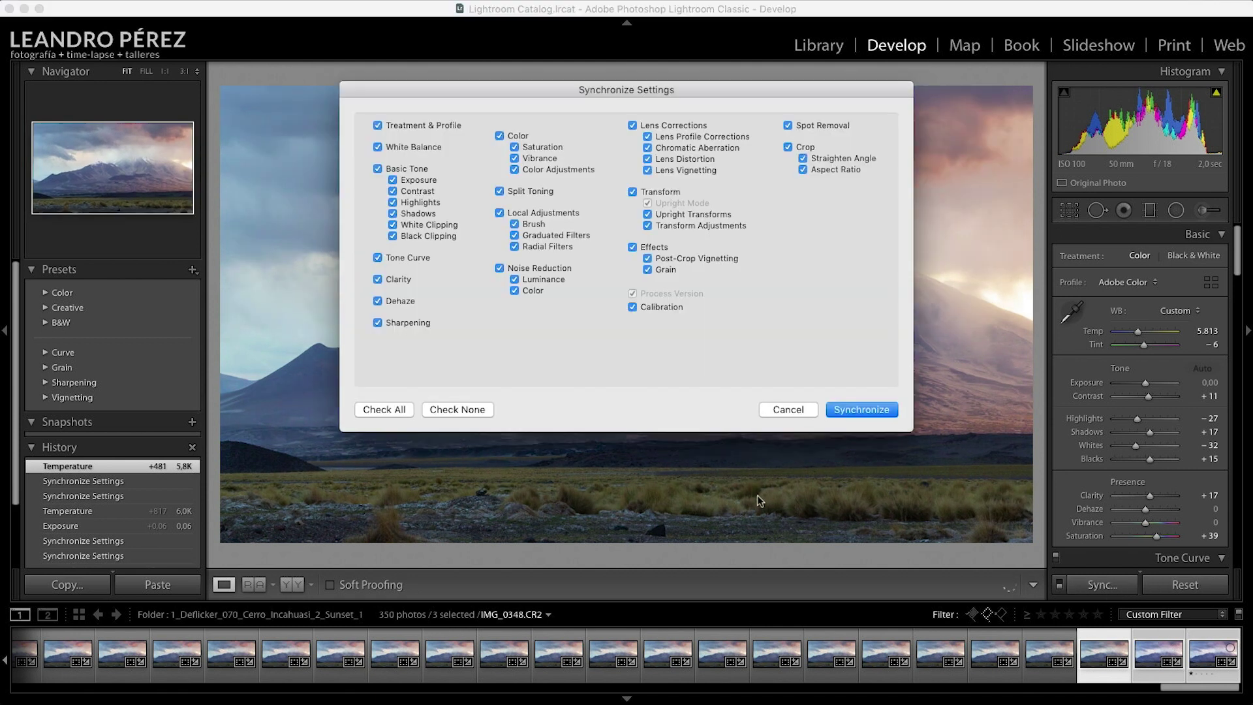
pyautogui.click(469, 412)
pyautogui.click(410, 148)
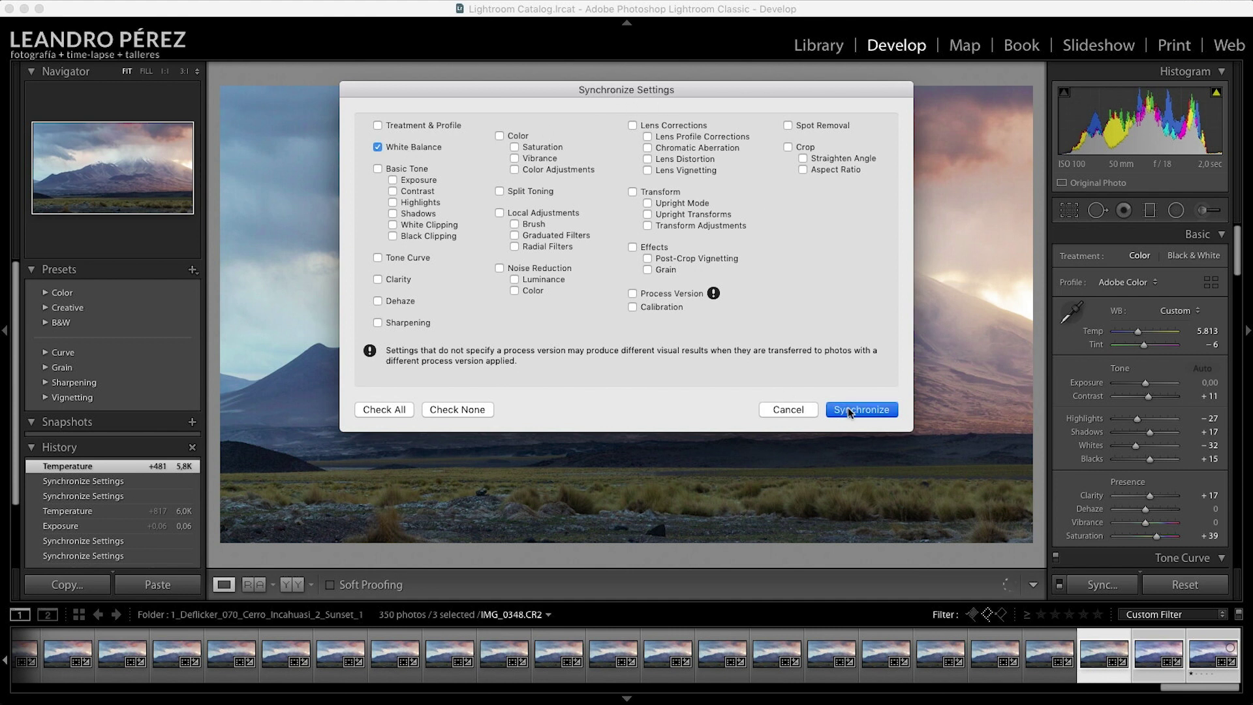
pyautogui.click(848, 408)
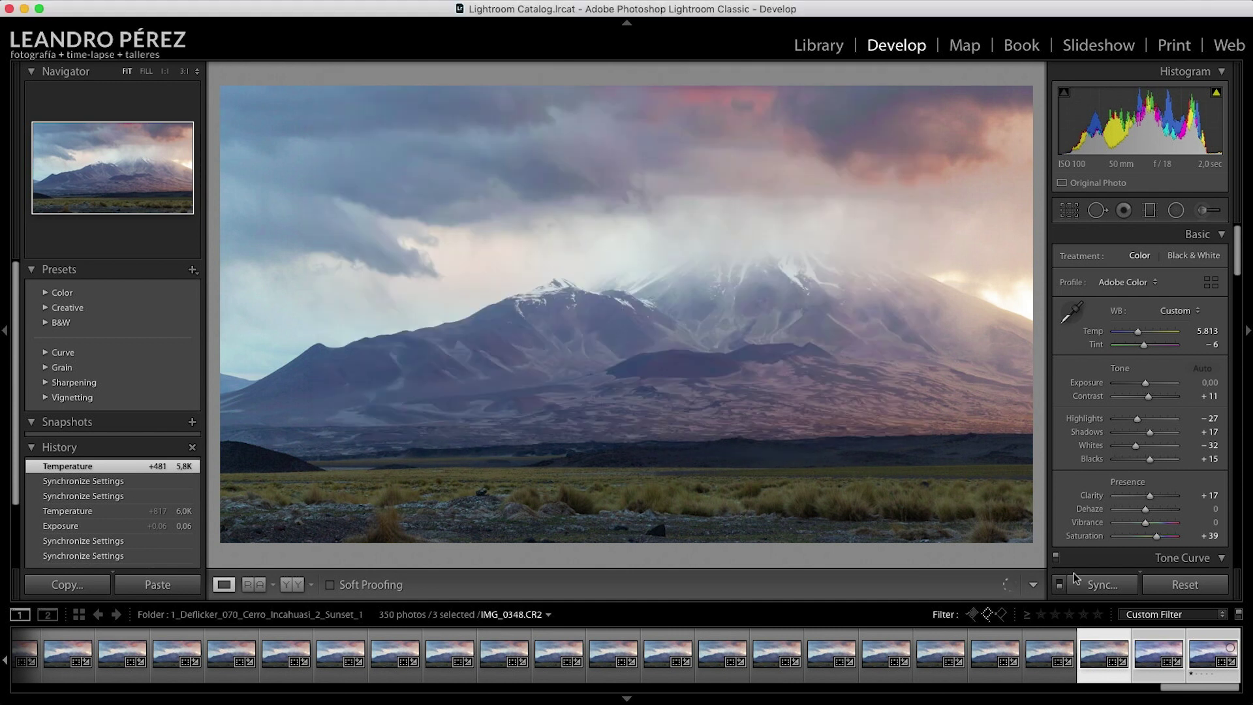
# - Verify the synced white balance on IMG_0349 and IMG_0350, then return to the Library grid
pyautogui.click(1153, 636)
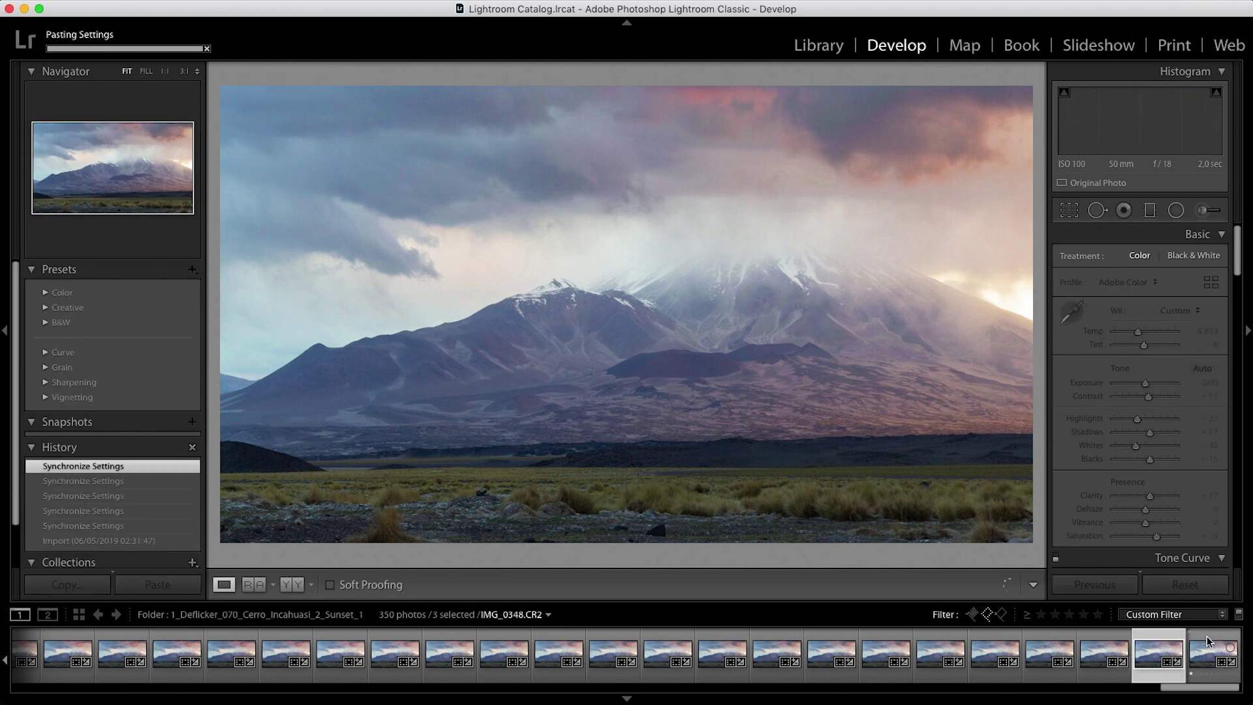
pyautogui.click(1208, 636)
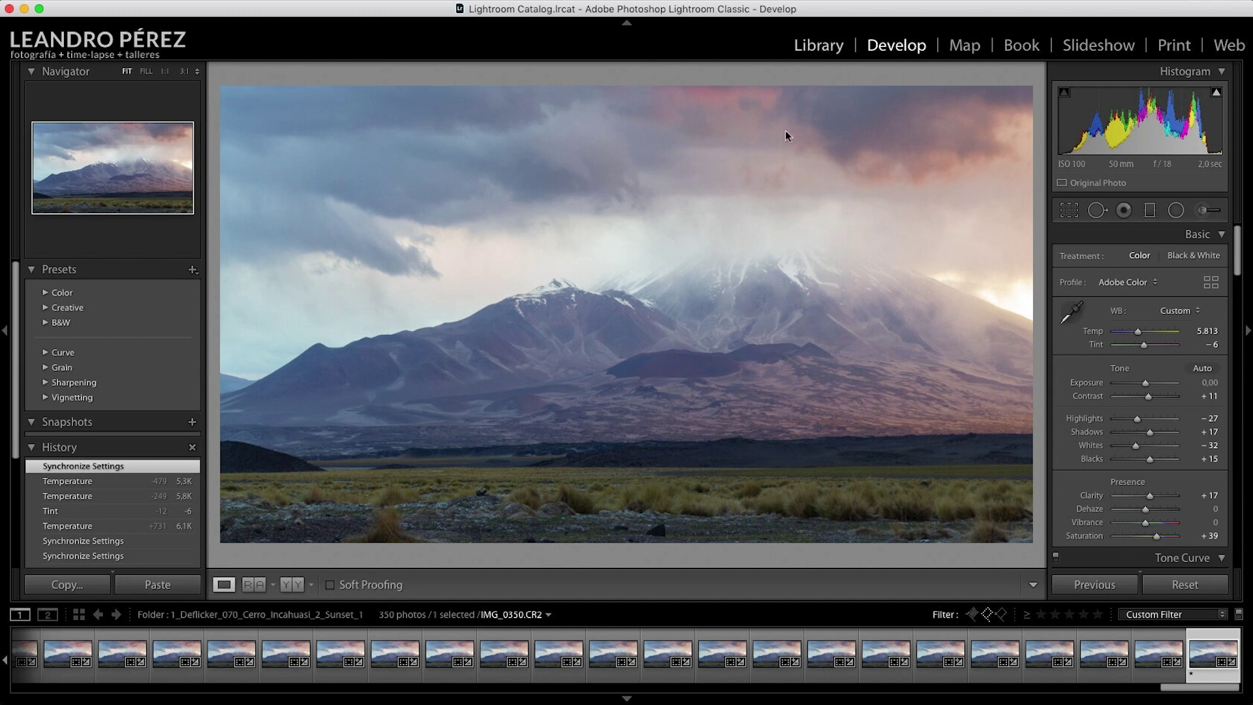
pyautogui.press('g')
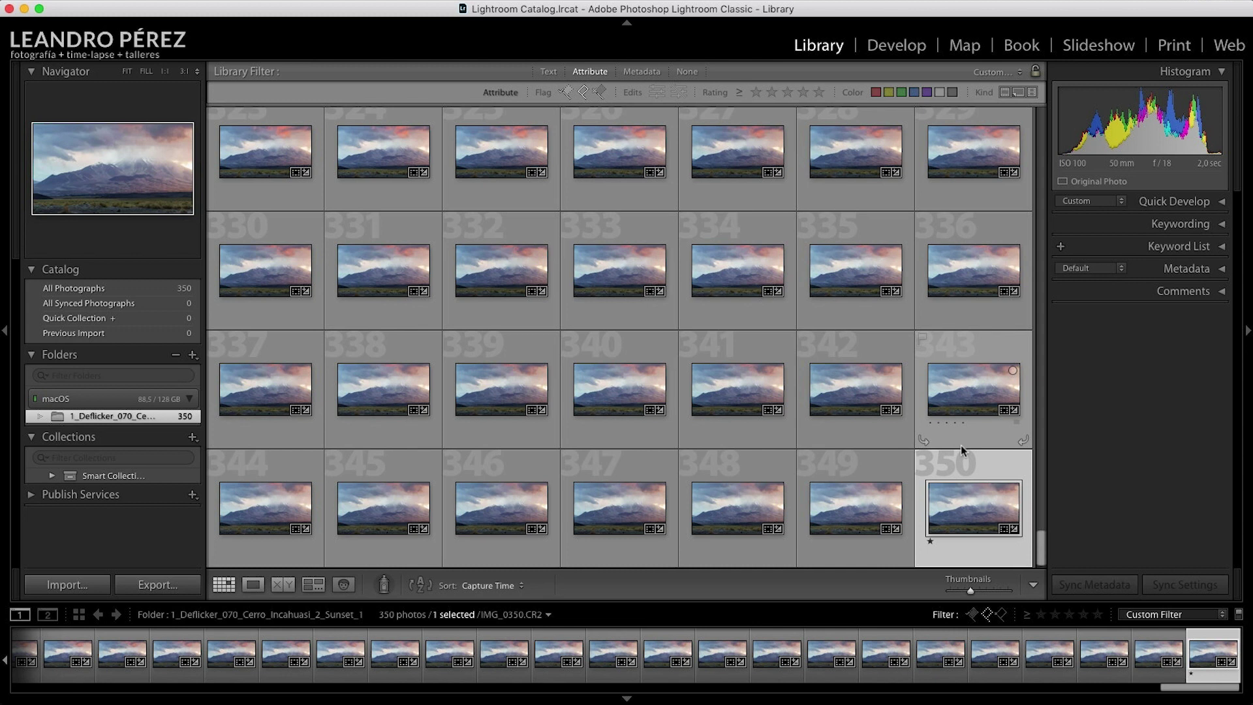
# - Scroll the grid to the top, select photo 1, then select all 350 frames
pyautogui.moveTo(1042, 545); pyautogui.dragTo(1038, 111)
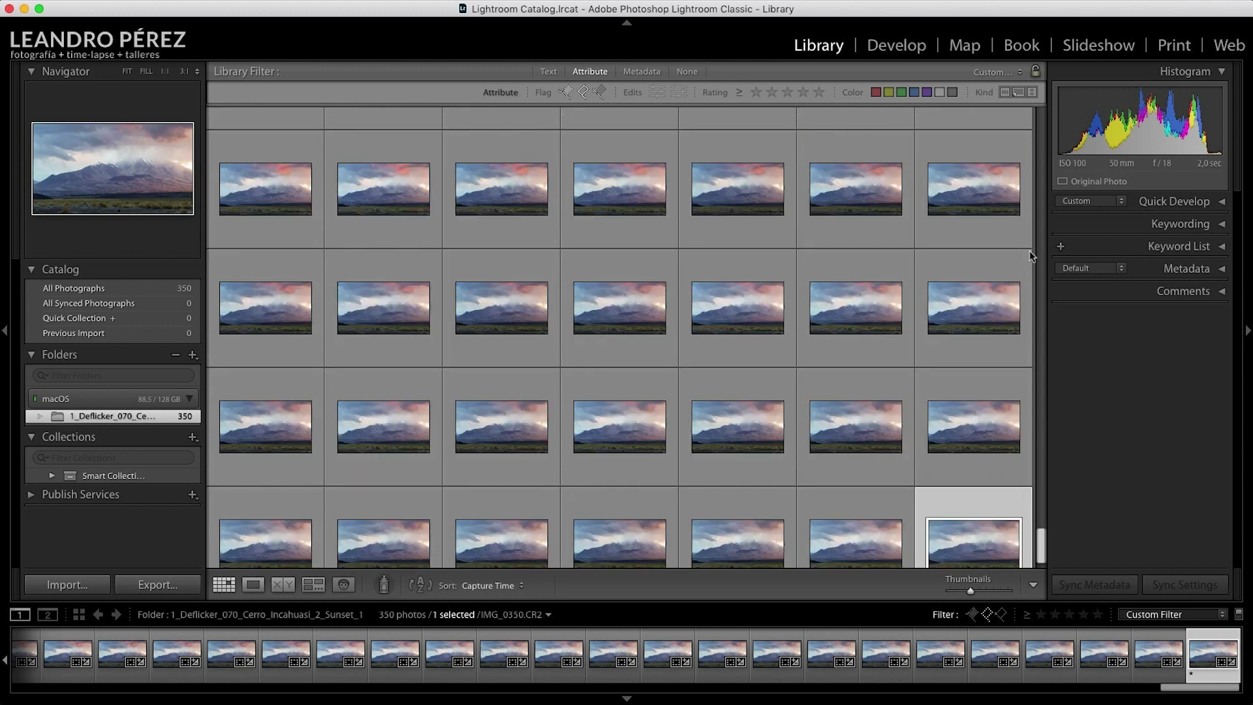
pyautogui.moveTo(265, 165)
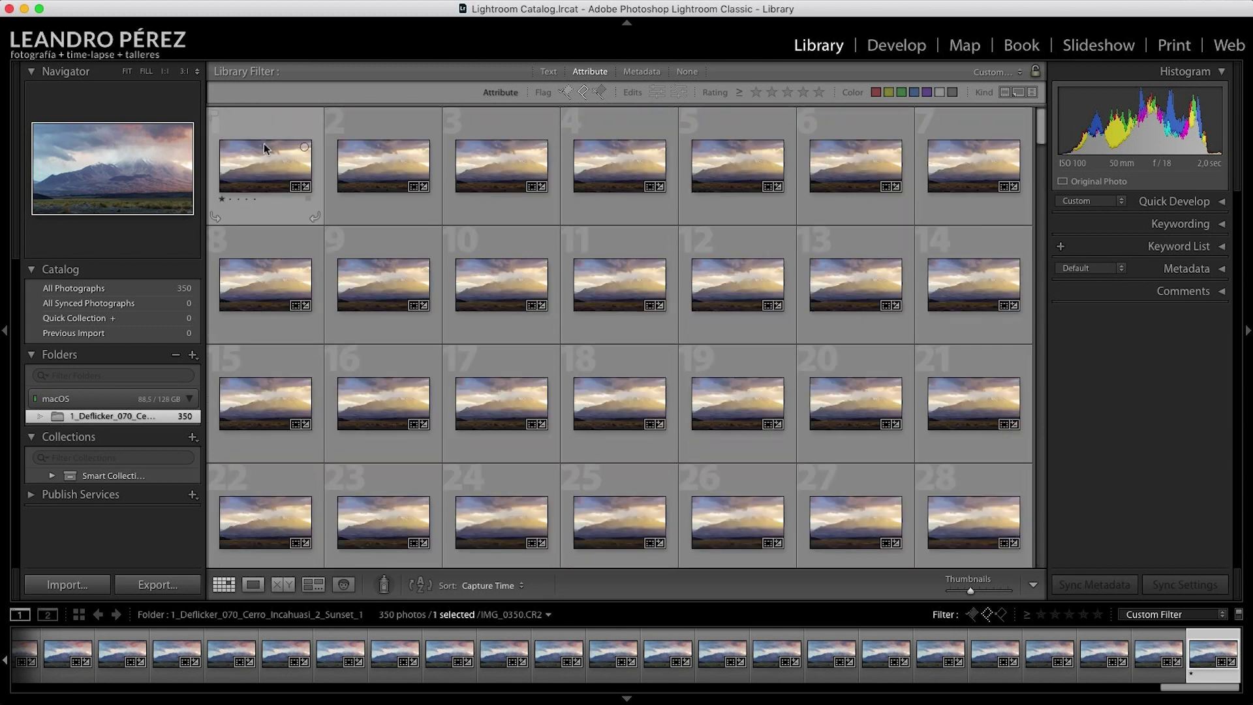
pyautogui.click(267, 126)
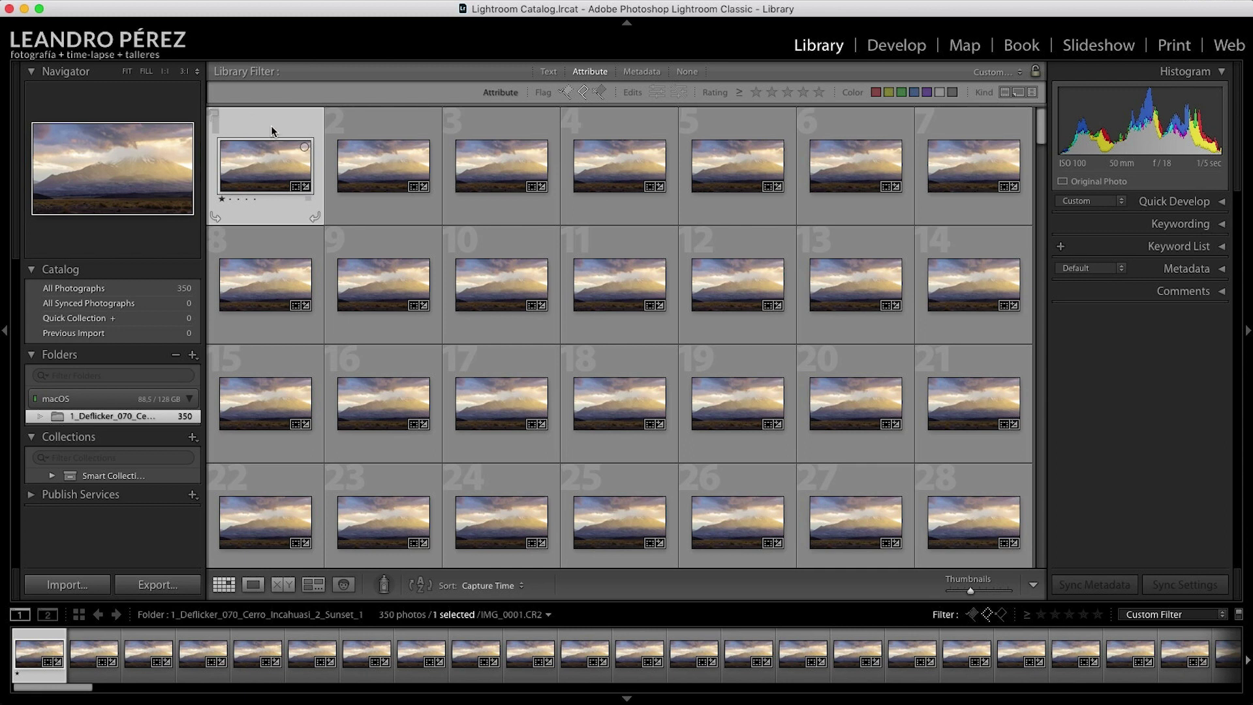
pyautogui.hotkey('ctrl', 'a')
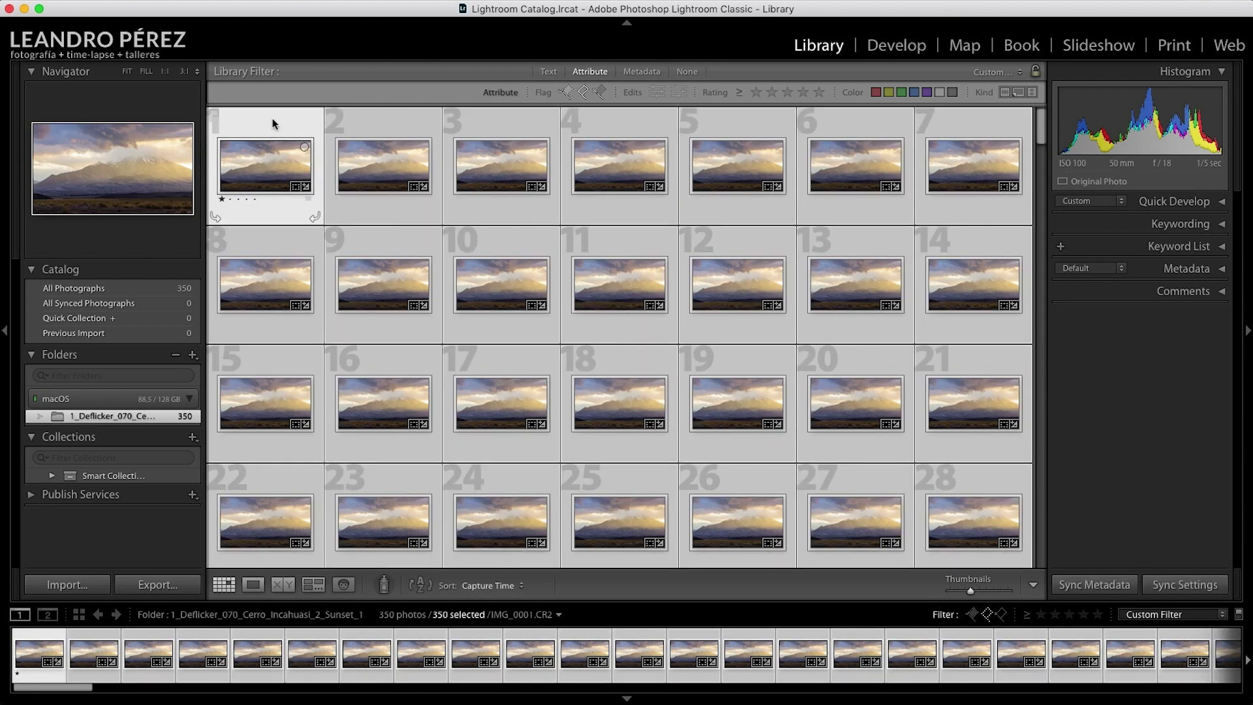
pyautogui.click(118, 4)
pyautogui.moveTo(147, 276)
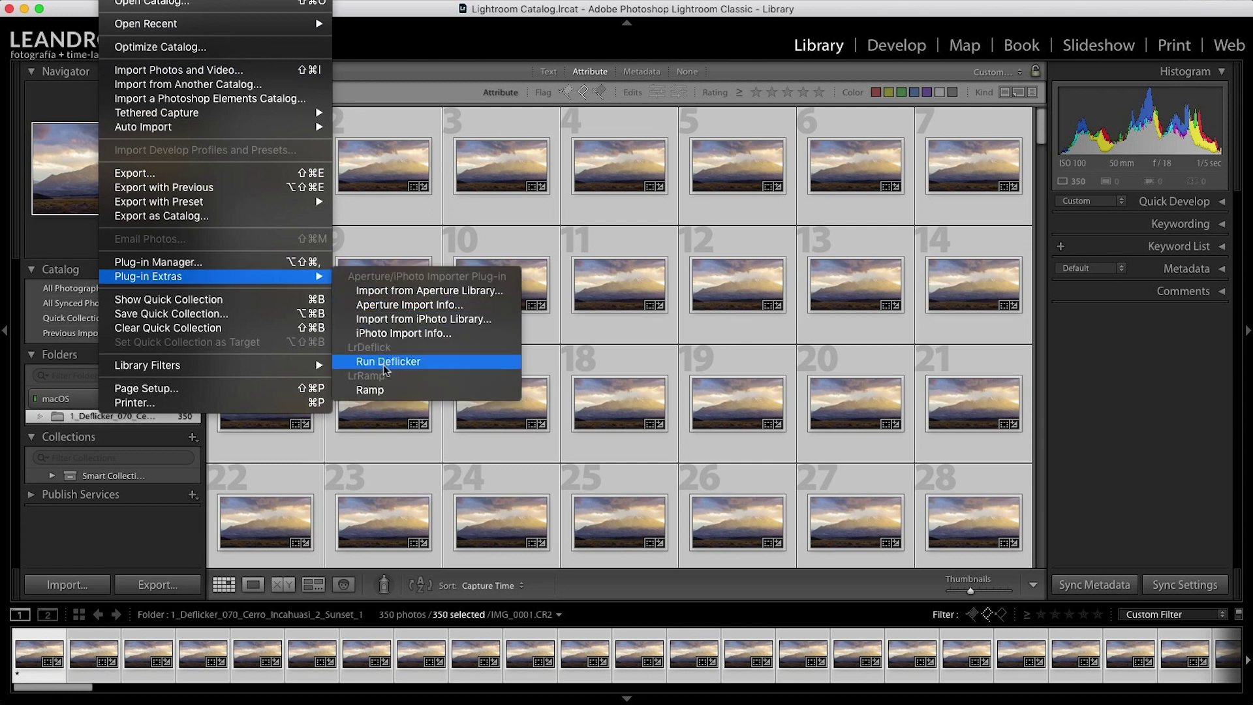
# - Set LrDeflick in Plug-in Manager to Maximum luminance, percentile 70, threshold 3
pyautogui.click(191, 263)
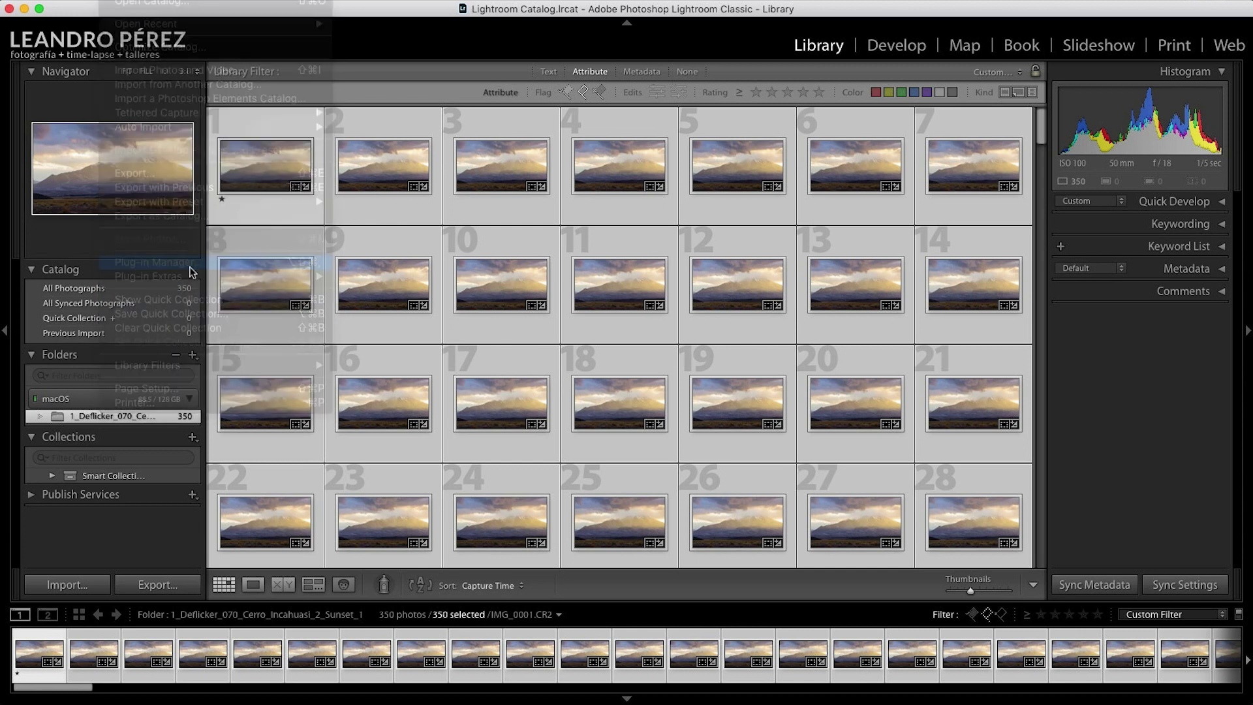
pyautogui.click(387, 284)
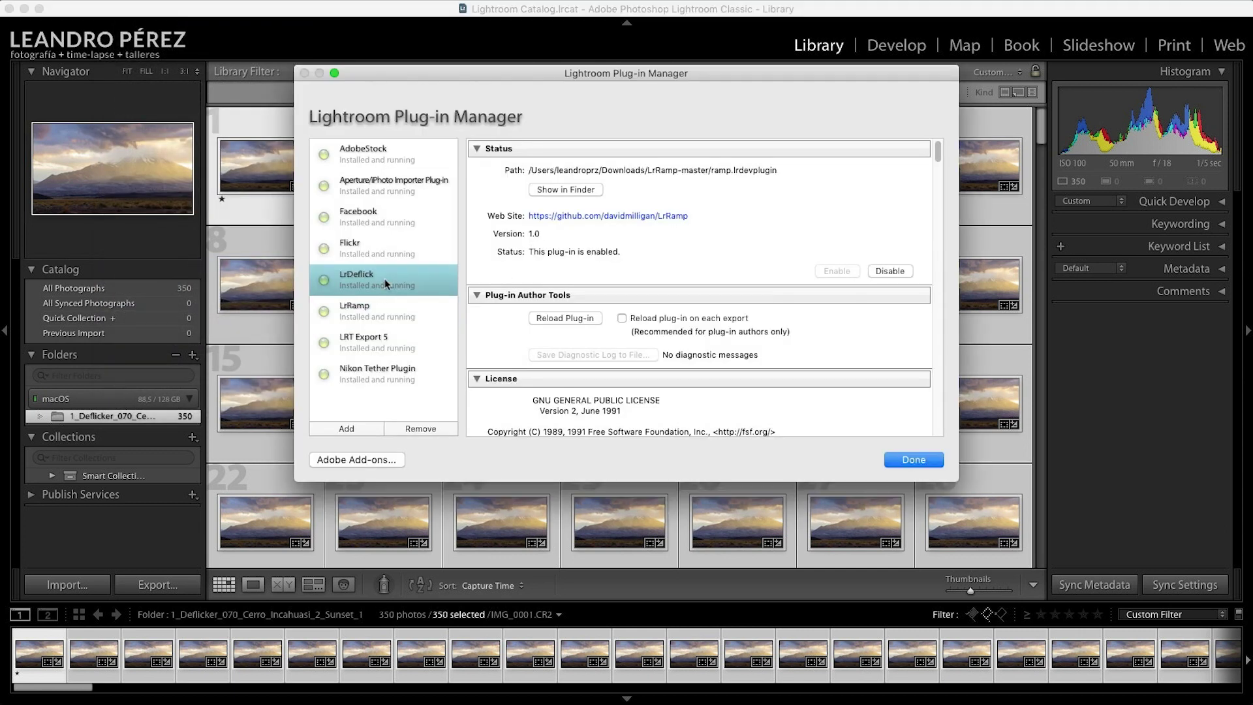
pyautogui.click(604, 173)
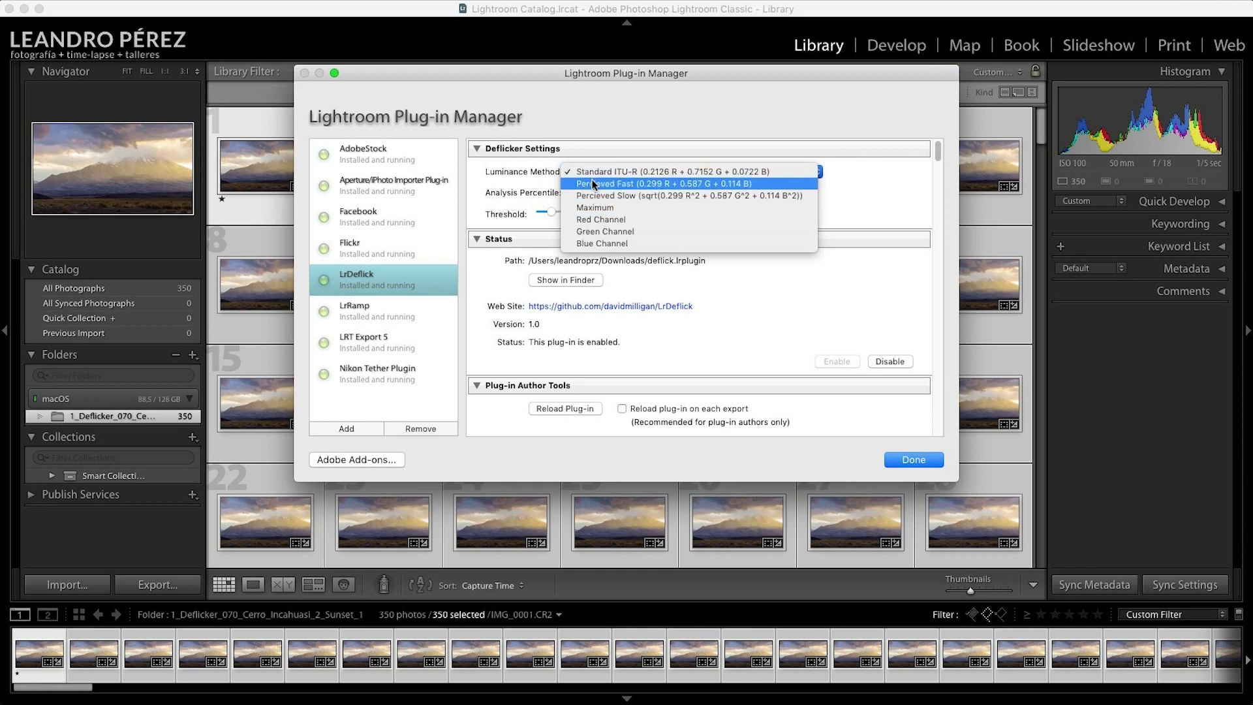
pyautogui.click(601, 211)
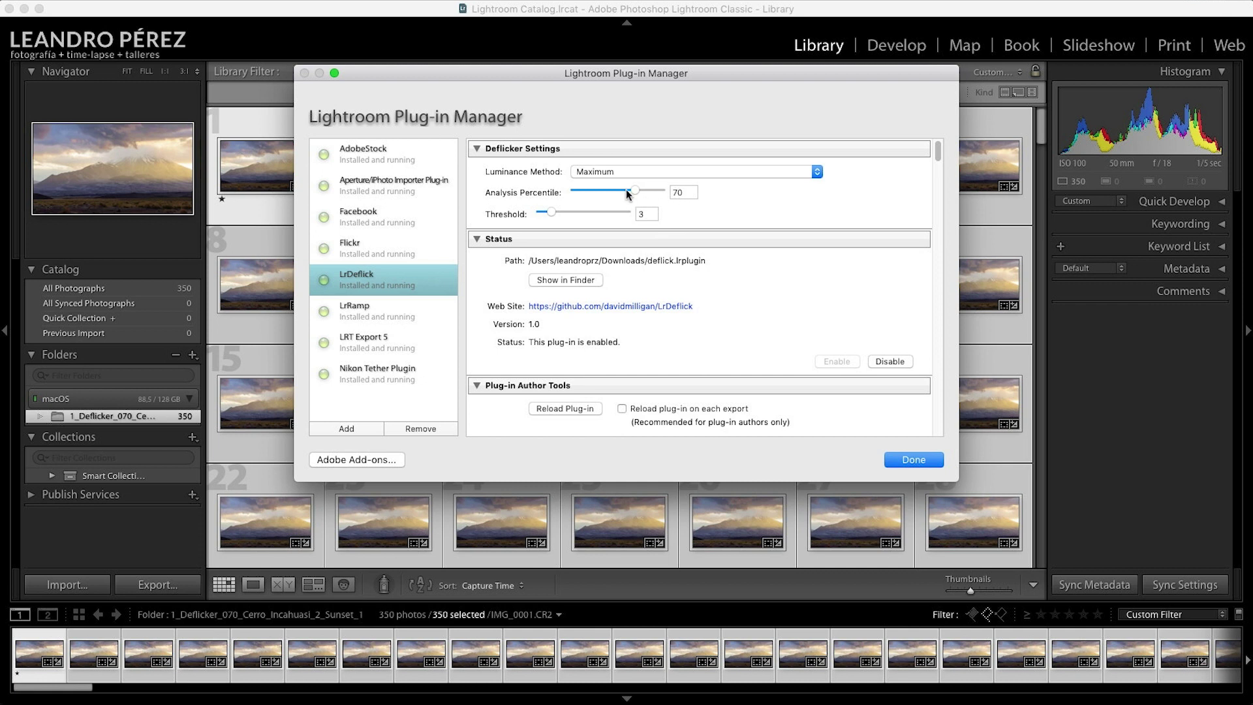
pyautogui.click(914, 460)
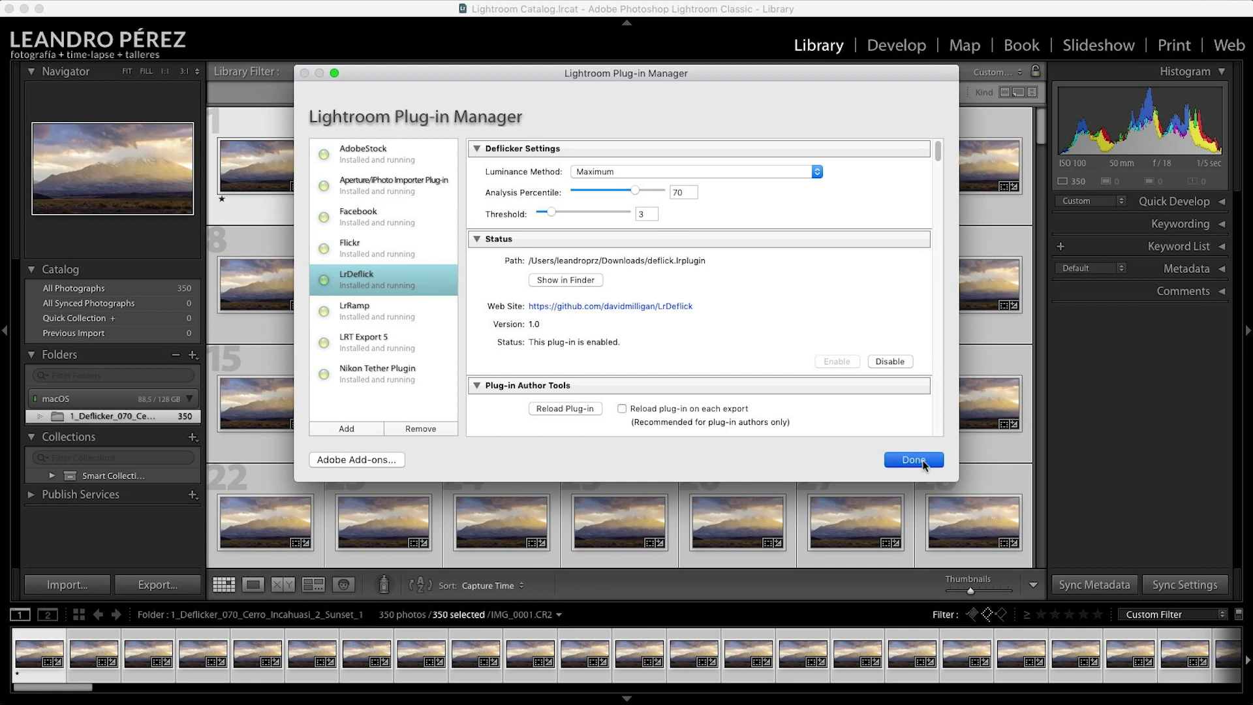
pyautogui.click(154, 7)
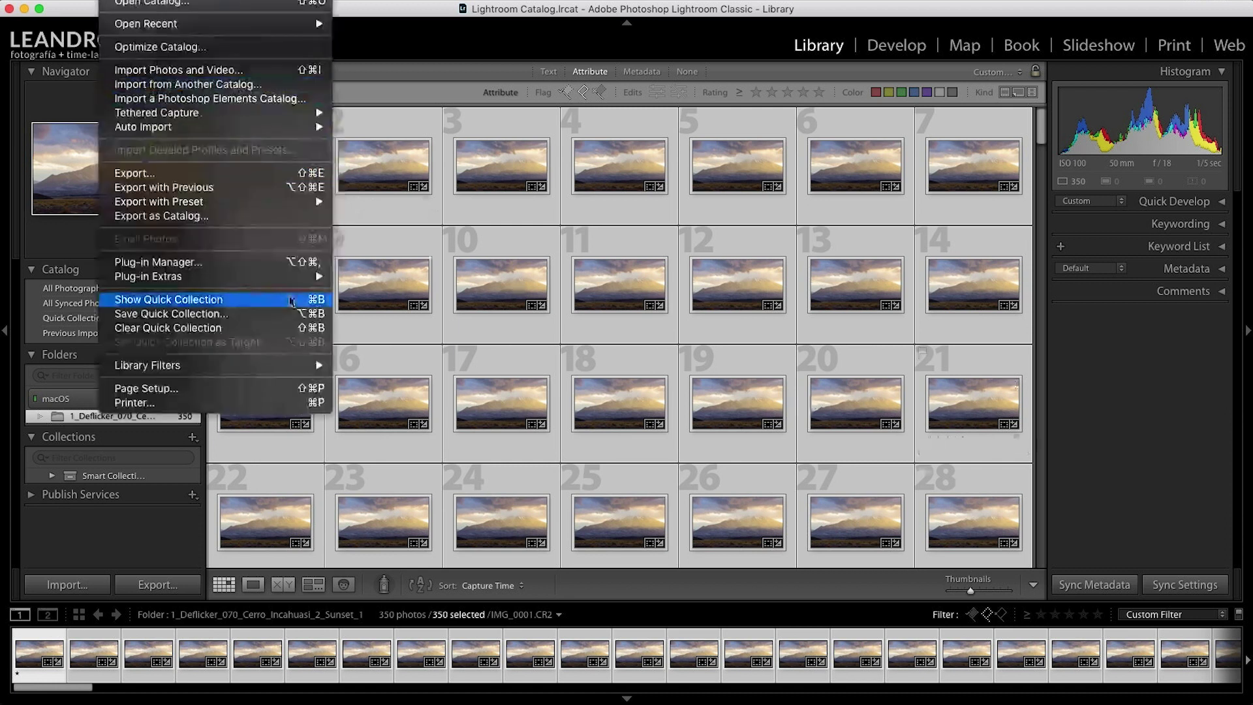
# - Run LrDeflick's deflicker on all 350 photos and inspect IMG_0031, IMG_0035 and IMG_0036
pyautogui.click(377, 362)
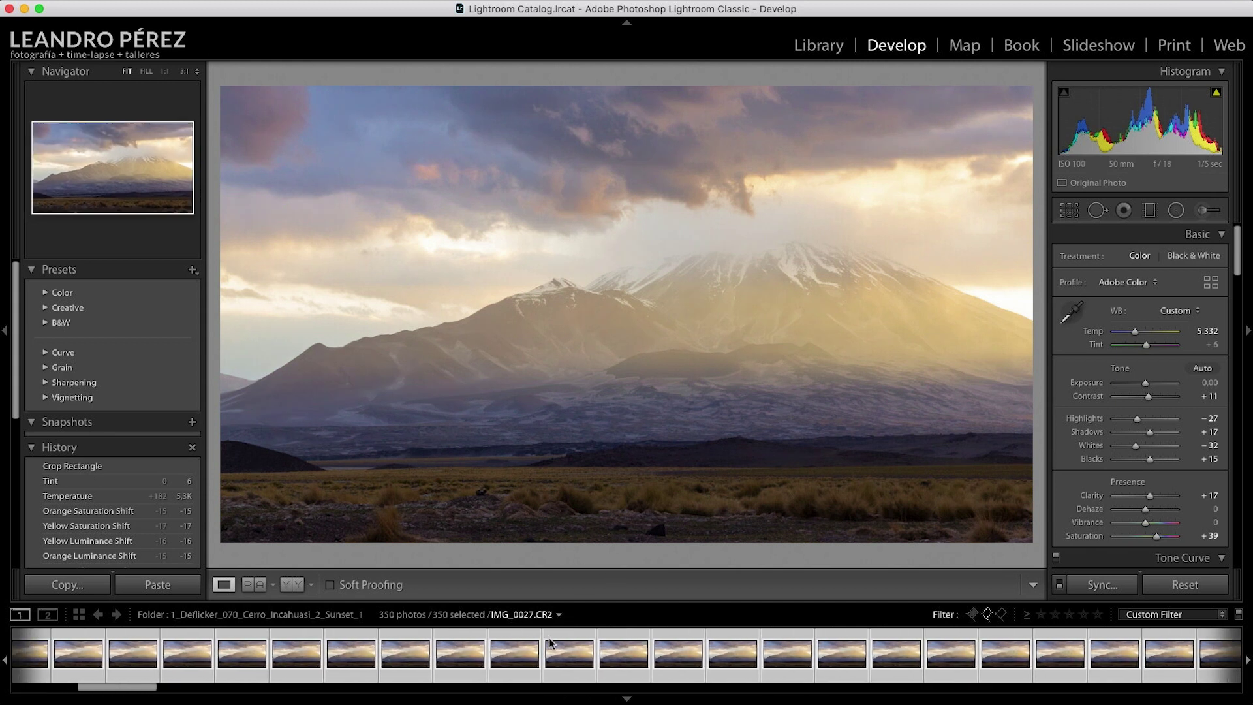
pyautogui.click(557, 634)
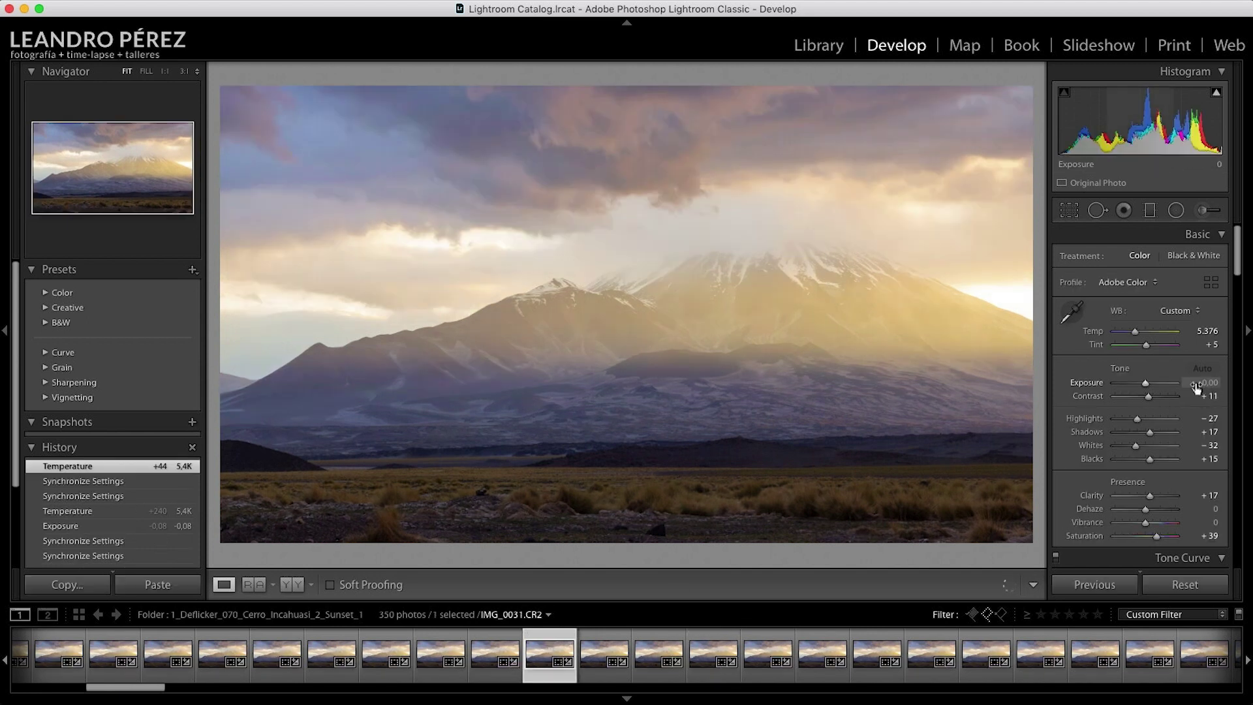
pyautogui.click(783, 678)
pyautogui.press('Right')
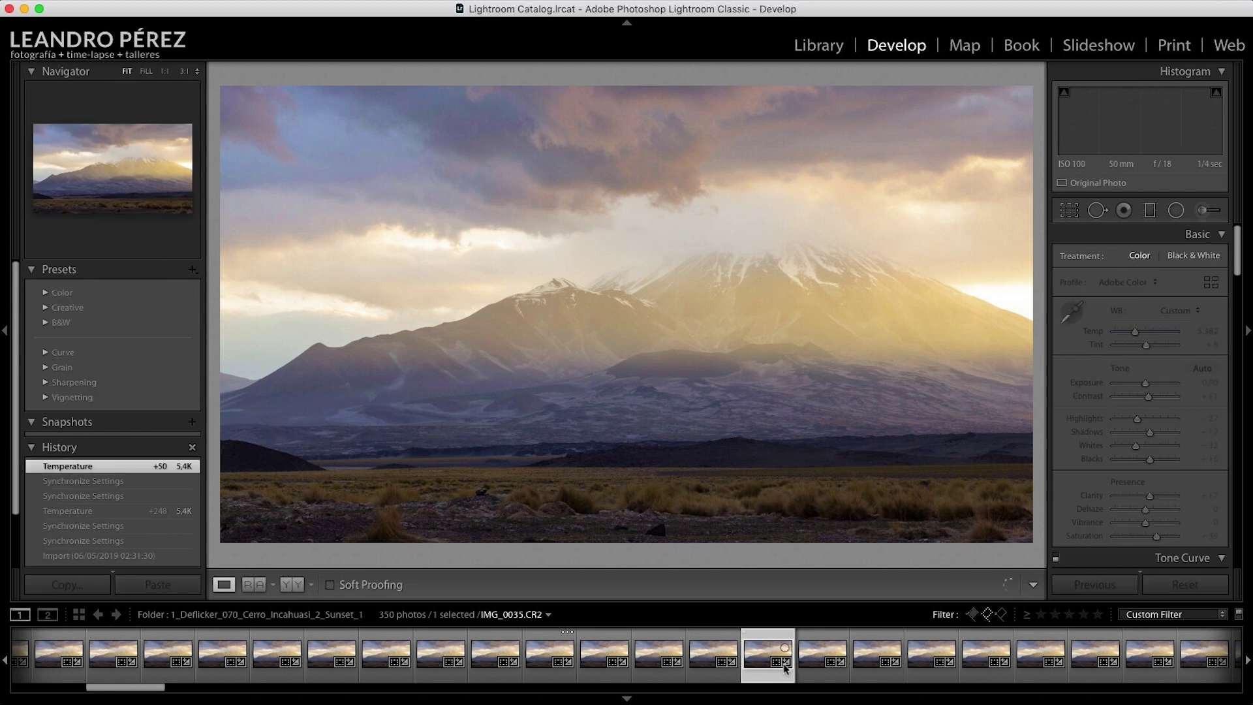
# - Compare temperature on IMG_0038, IMG_0041, IMG_0049 and IMG_0061, then bring up LRTimelapse Pro 5.2
pyautogui.click(930, 673)
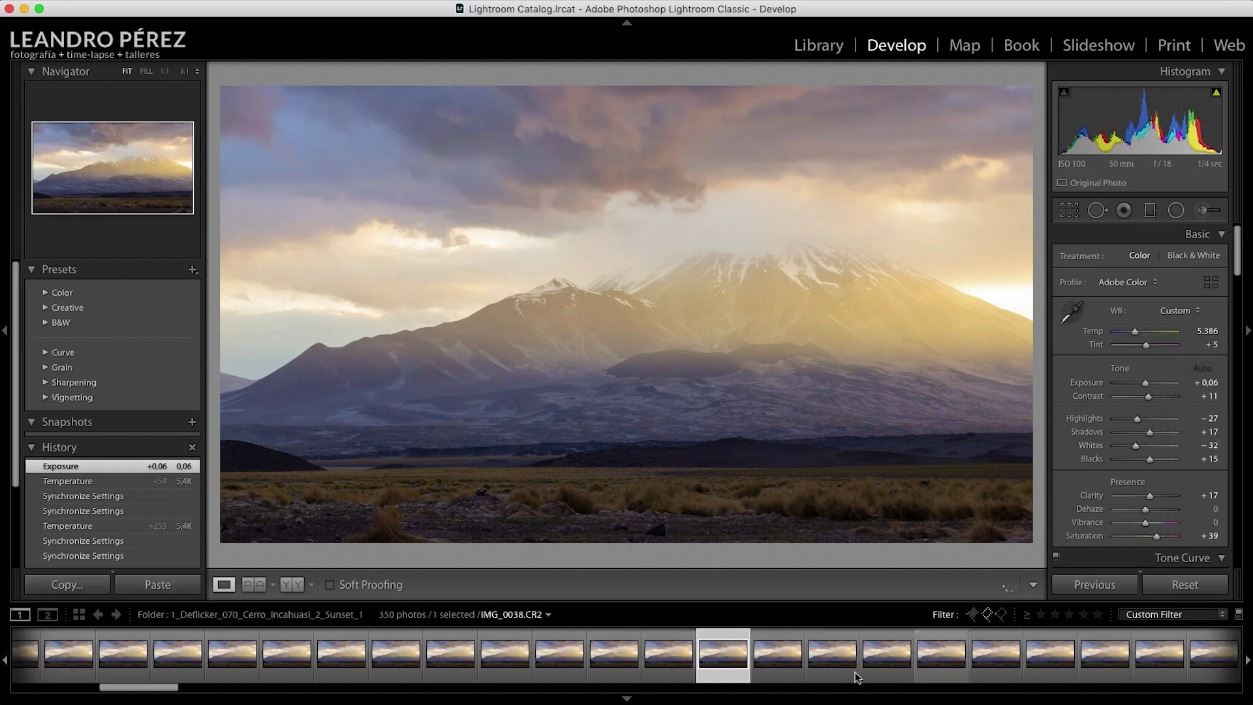
pyautogui.click(888, 681)
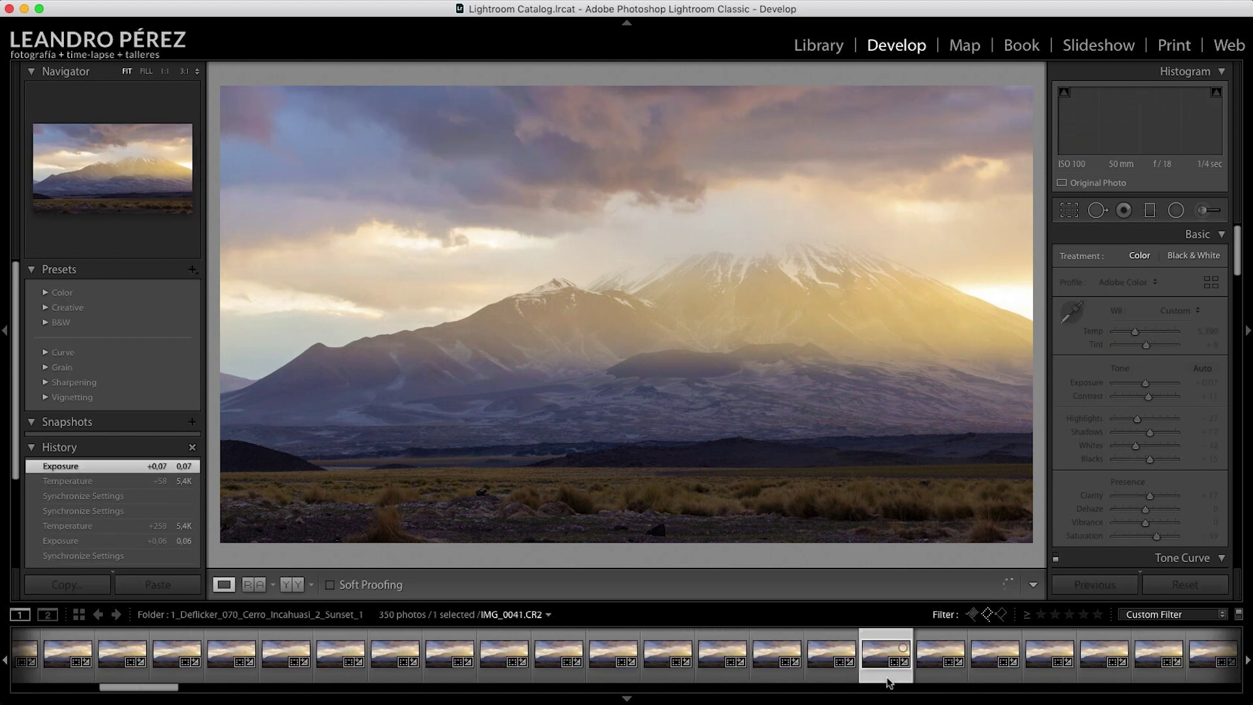
pyautogui.scroll(-5, 889, 681)
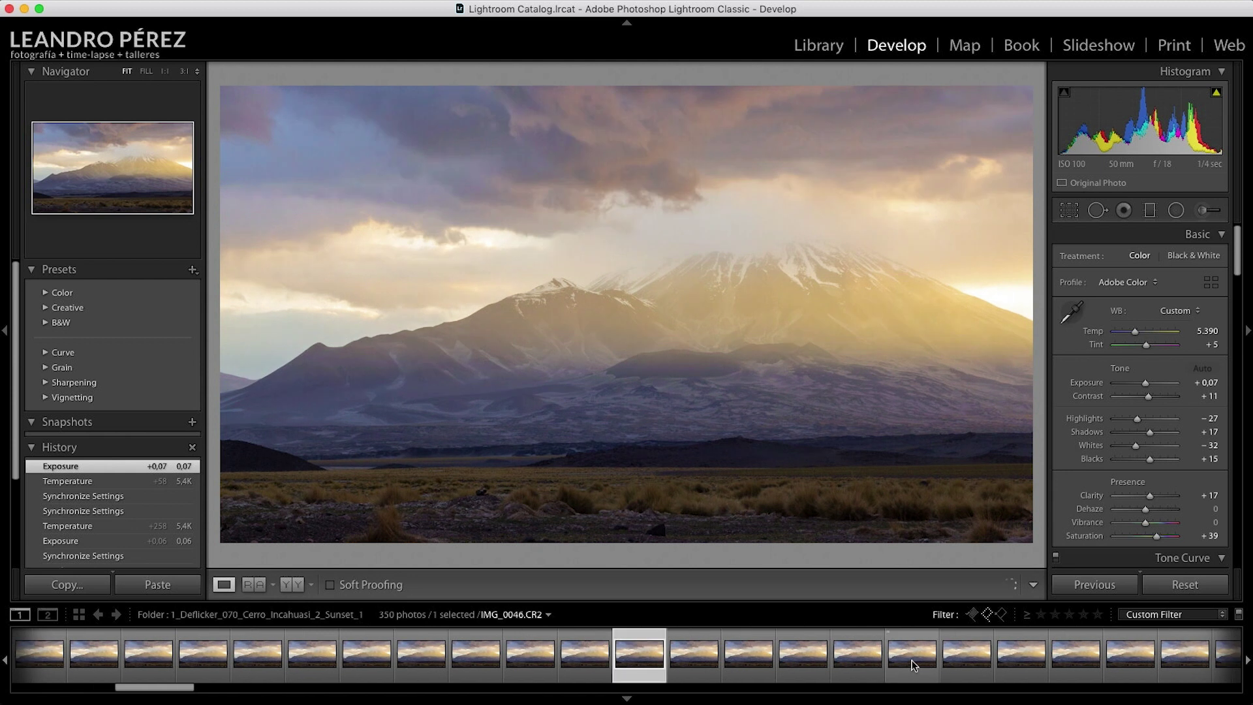
pyautogui.click(888, 683)
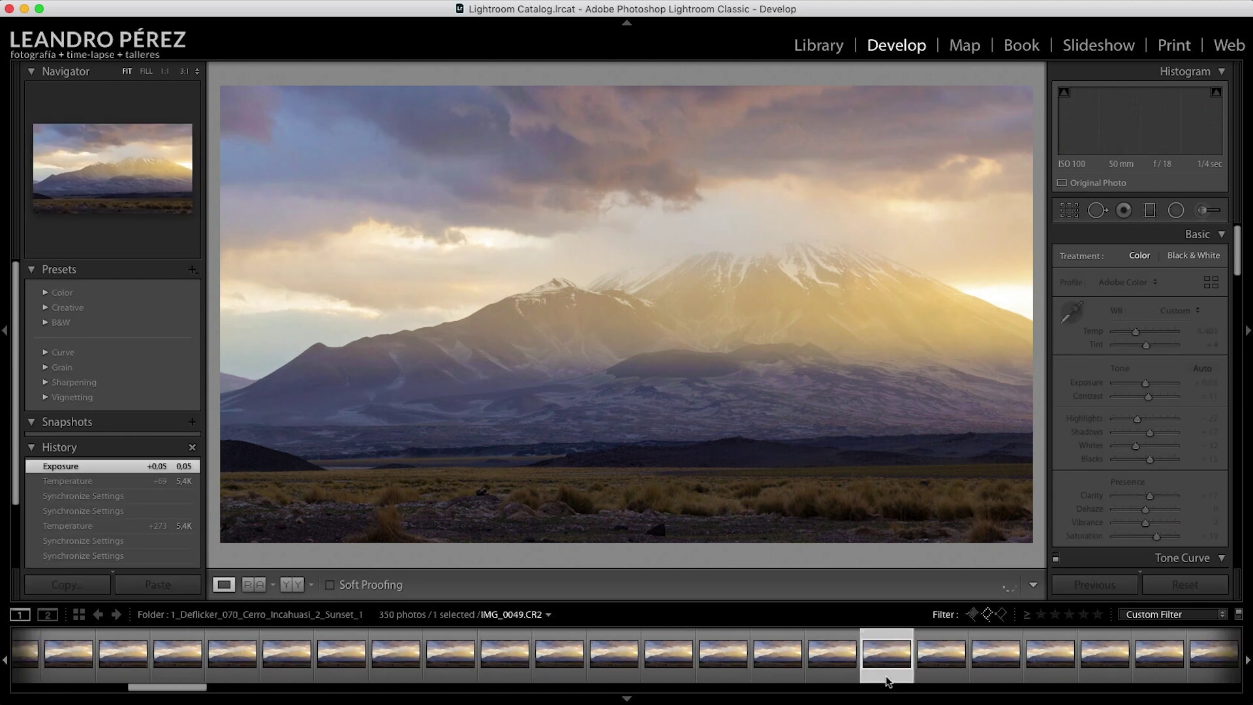
pyautogui.scroll(-8, 961, 658)
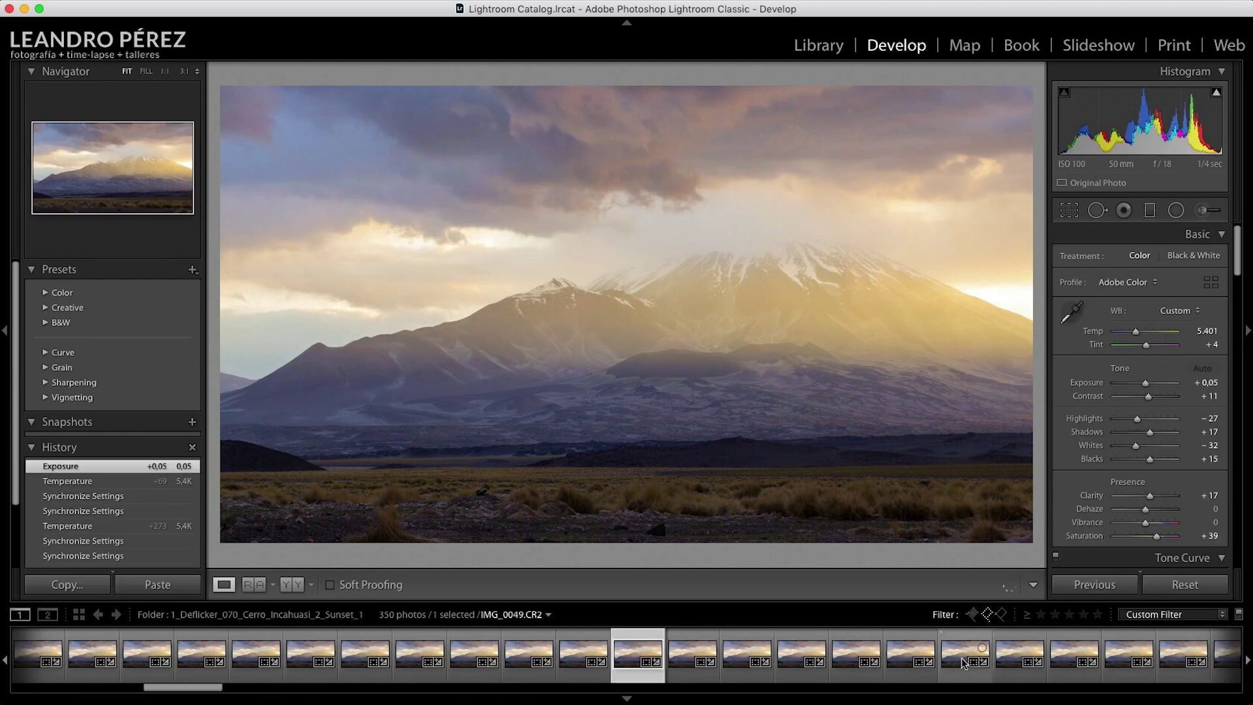
pyautogui.click(909, 680)
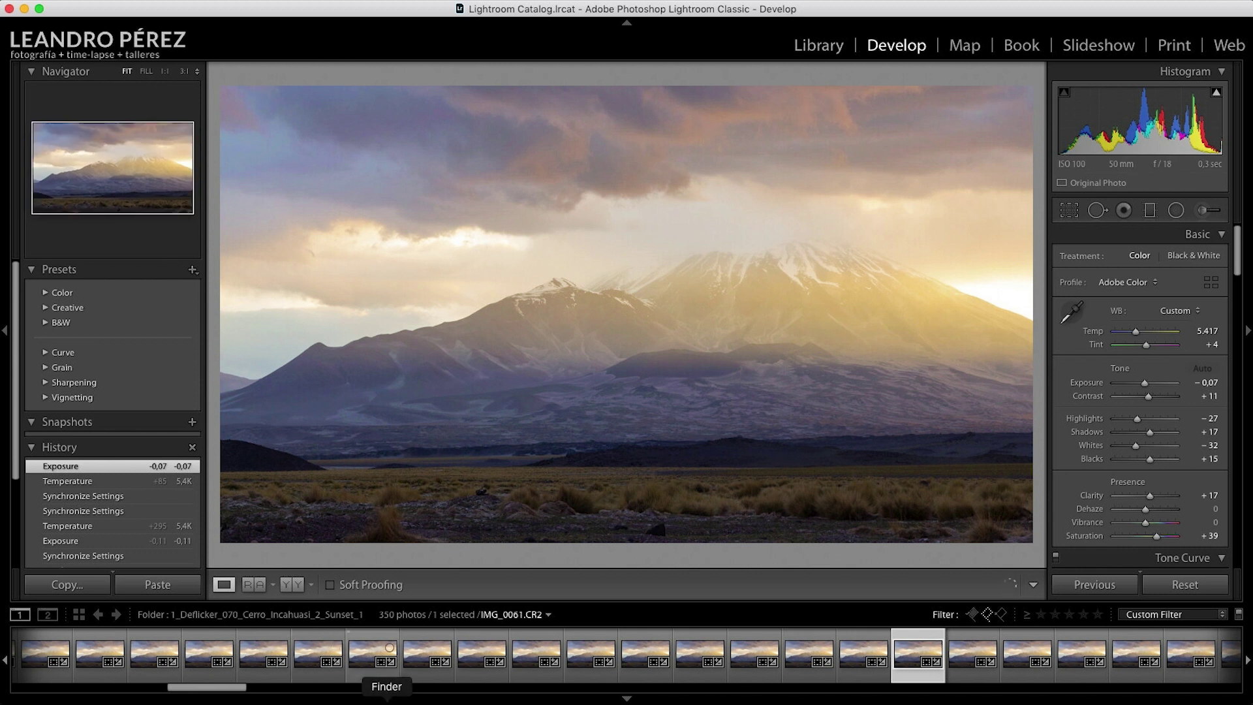
pyautogui.click(516, 697)
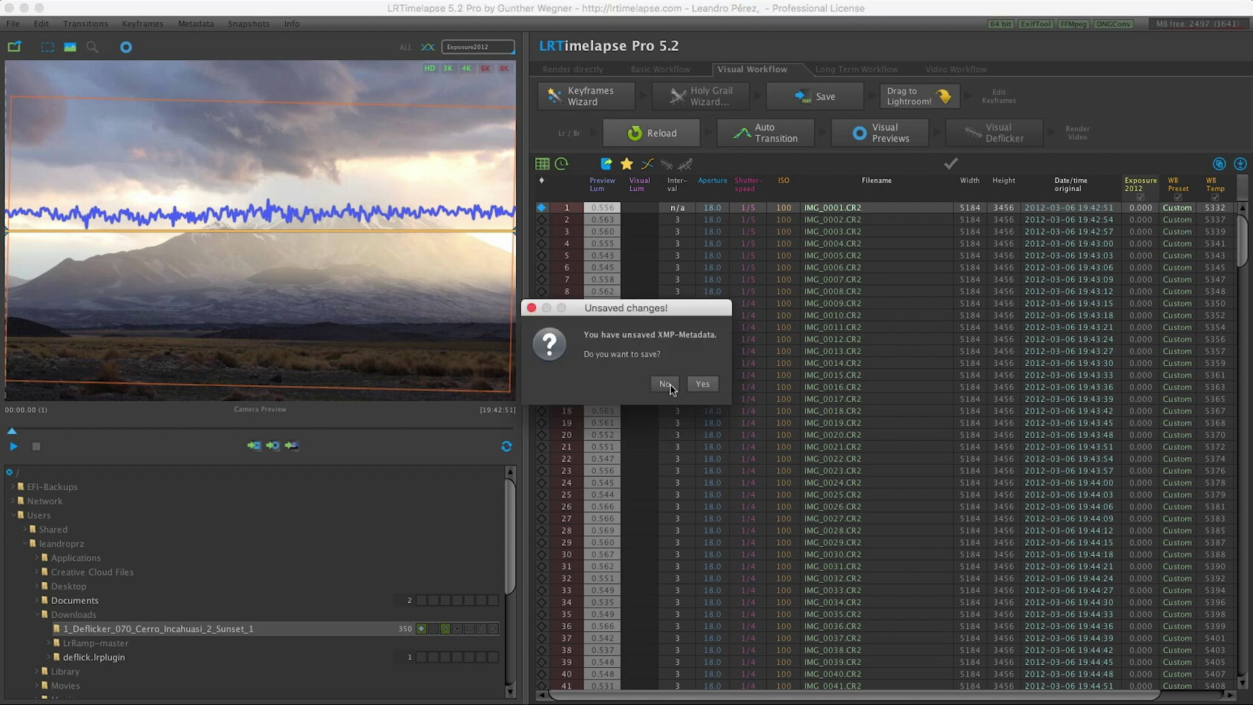
# - Reload the edited metadata without saving and review the Exposure 2012 and WB Temp columns
pyautogui.click(666, 385)
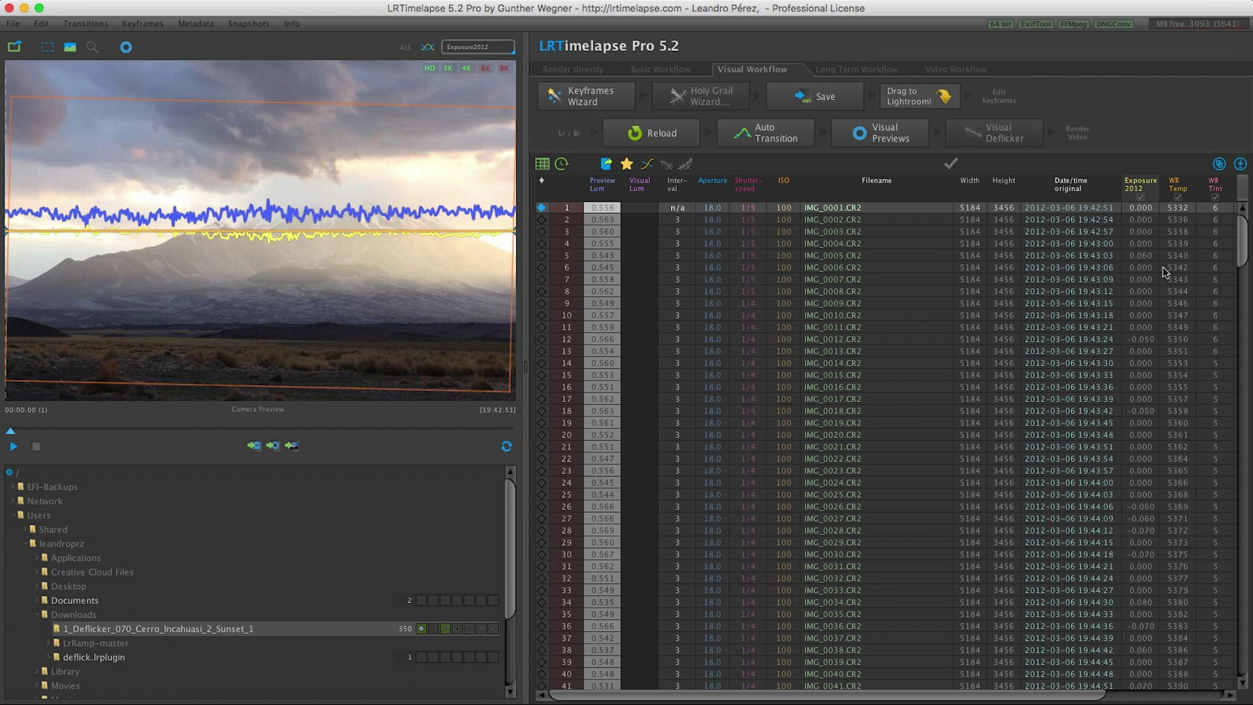
pyautogui.scroll(-3, 1195, 242)
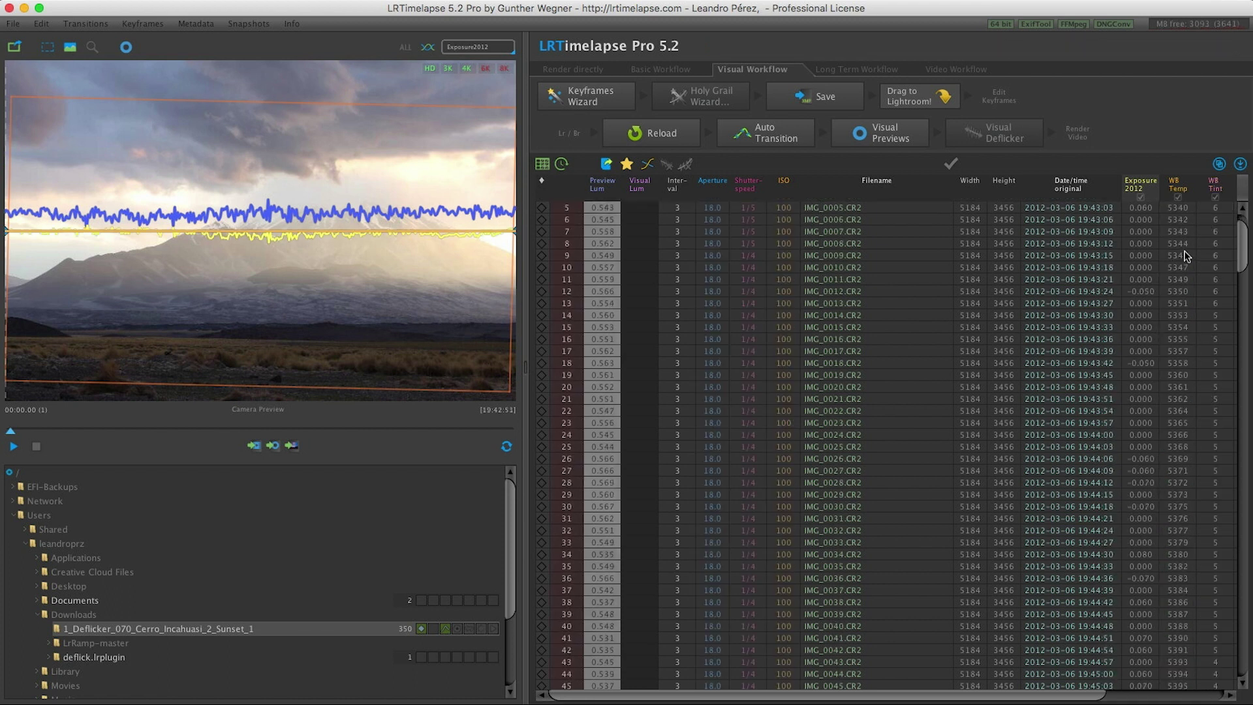
pyautogui.scroll(-5, 1185, 250)
pyautogui.scroll(-5, 1187, 245)
pyautogui.scroll(-5, 1188, 240)
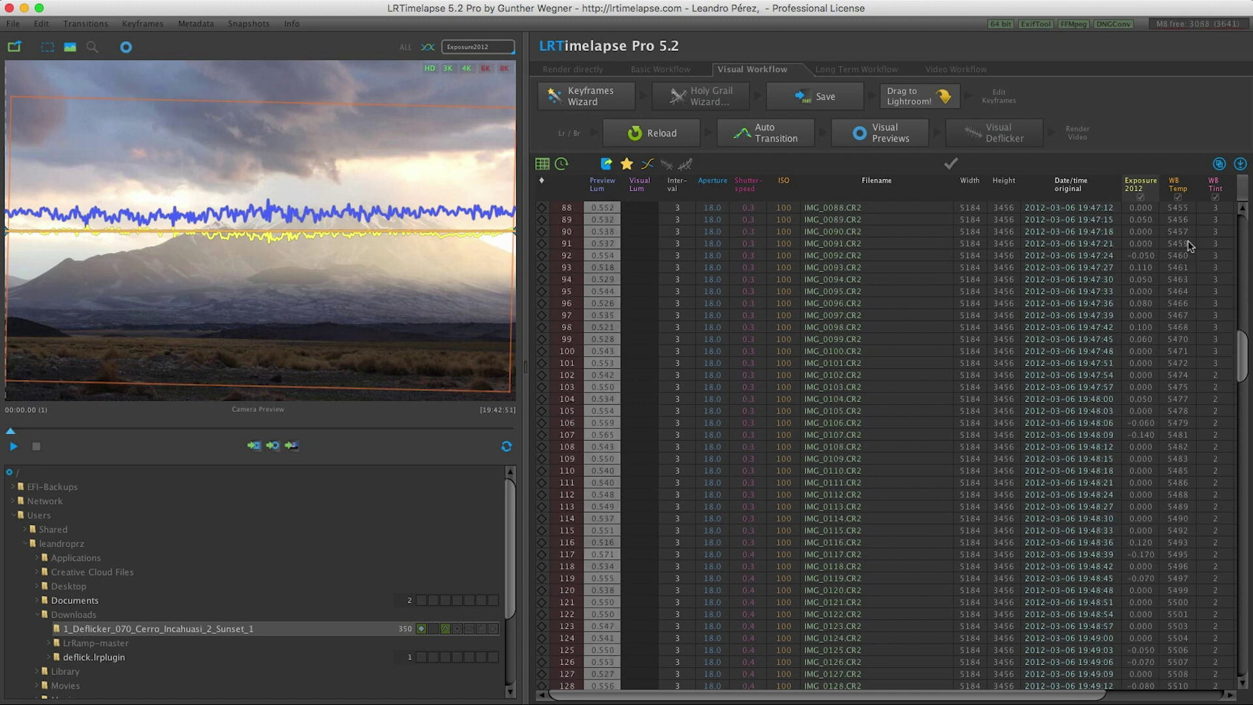
pyautogui.moveTo(1243, 355)
pyautogui.mouseDown()
pyautogui.moveTo(1239, 636)
pyautogui.moveTo(1246, 235)
pyautogui.mouseUp()
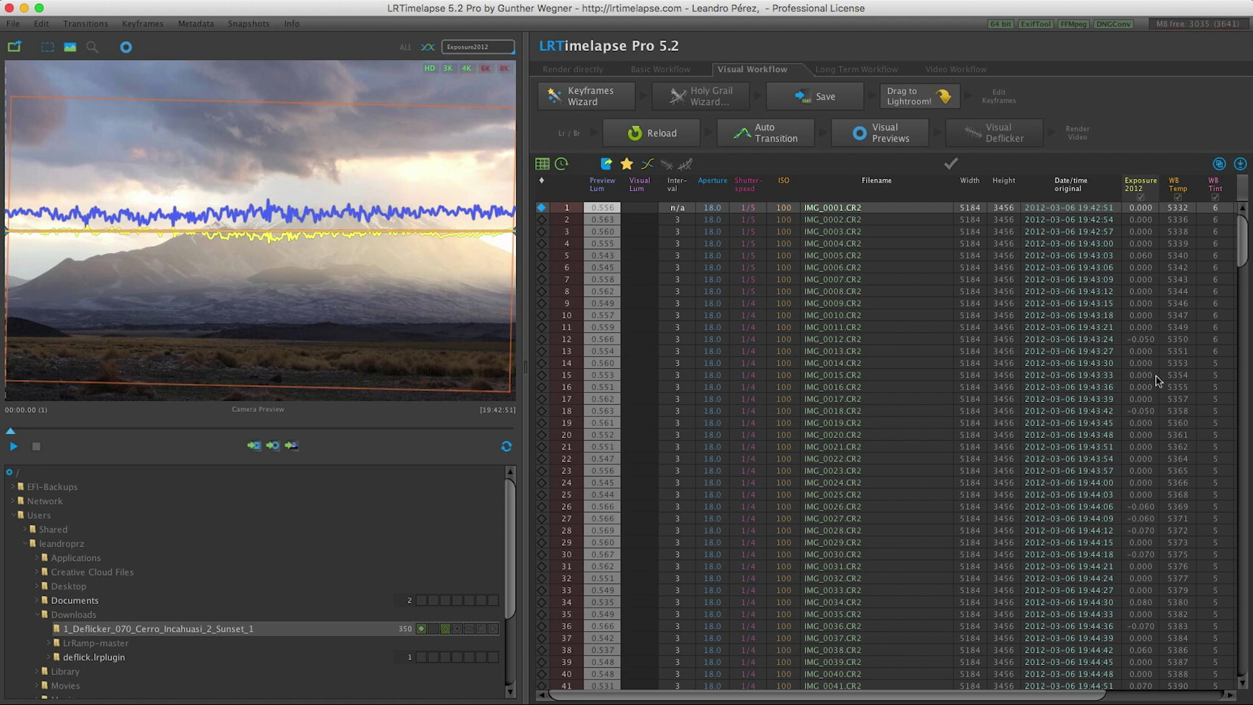
# - Check the remaining frames' exposure and temperature values, then start building visual previews
pyautogui.scroll(-5, 1149, 277)
pyautogui.scroll(-10, 1147, 264)
pyautogui.scroll(-15, 1146, 264)
pyautogui.scroll(-10, 1146, 267)
pyautogui.scroll(-12, 1152, 312)
pyautogui.scroll(-12, 1153, 312)
pyautogui.scroll(-12, 1153, 339)
pyautogui.scroll(-10, 1153, 428)
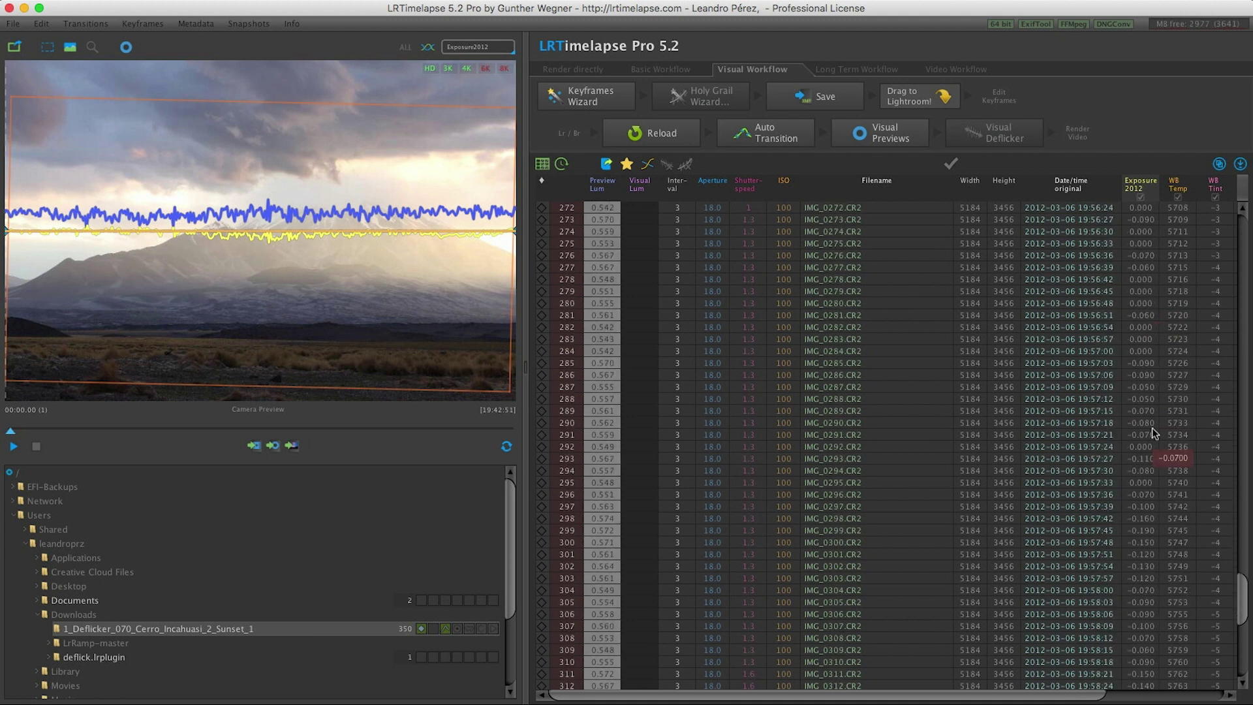
pyautogui.click(889, 131)
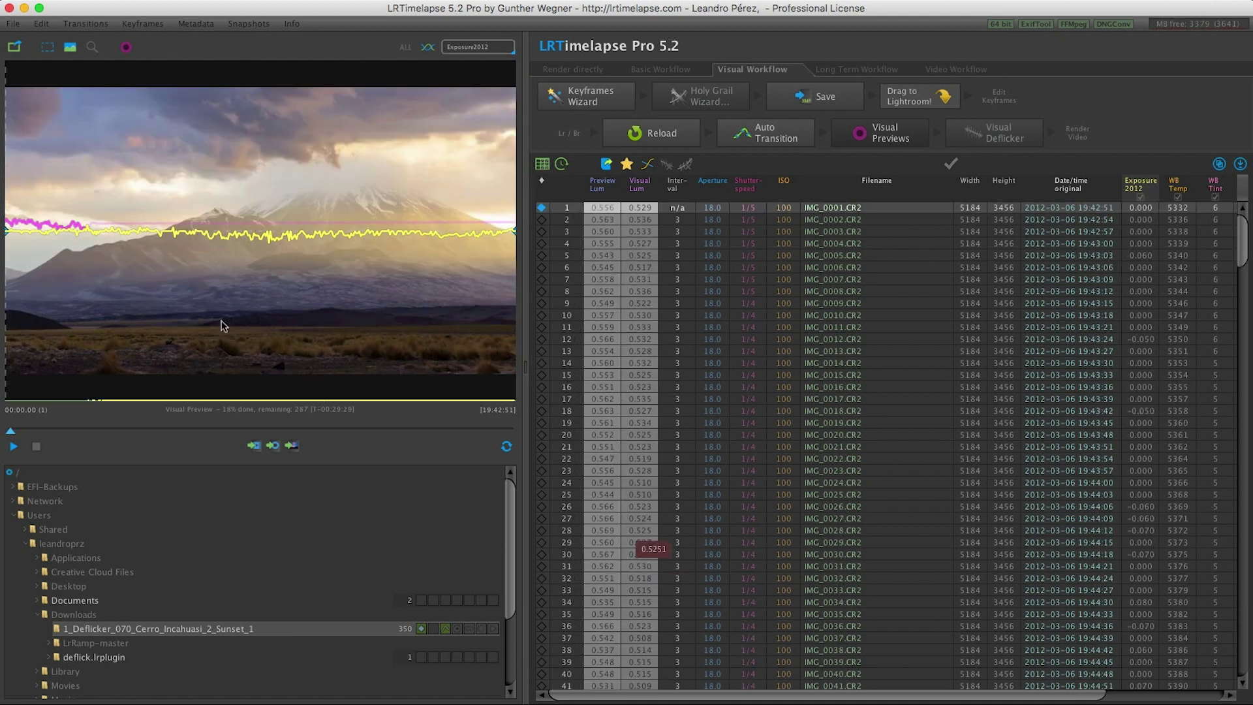
# - Scrub to around frame 32, play the visual preview briefly, then stop at frame 37
pyautogui.click(18, 432)
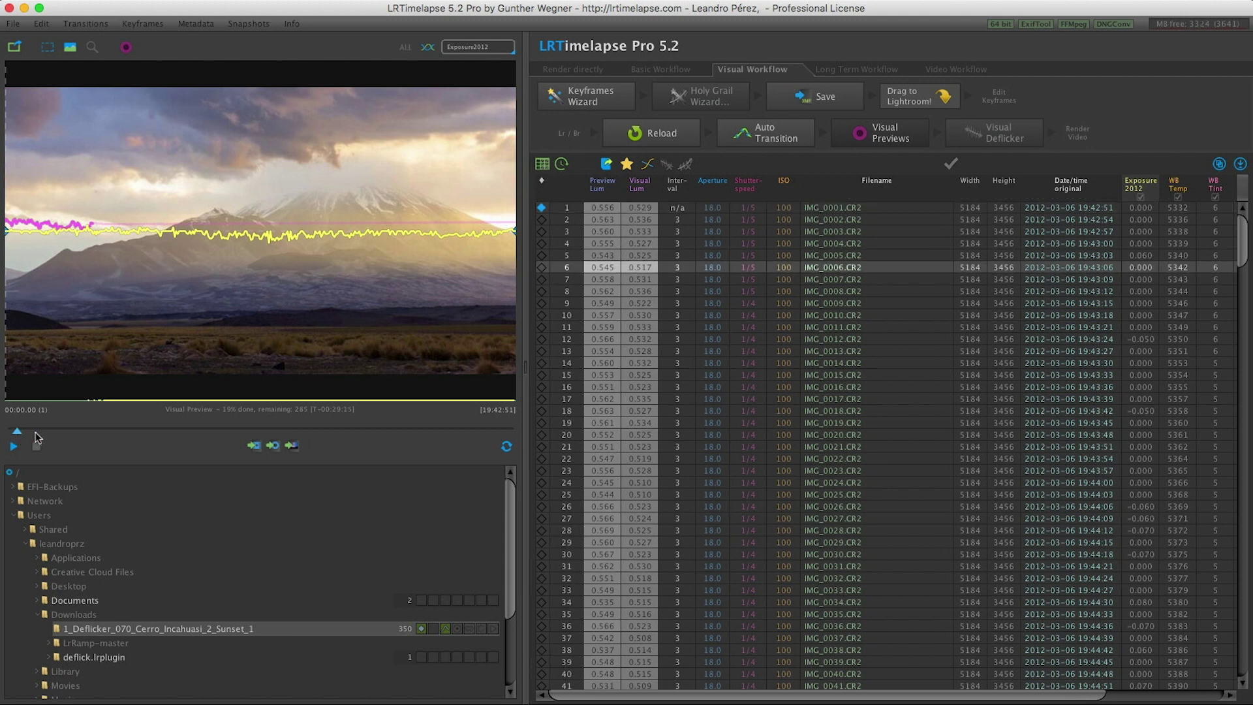
pyautogui.moveTo(35, 433); pyautogui.dragTo(64, 432)
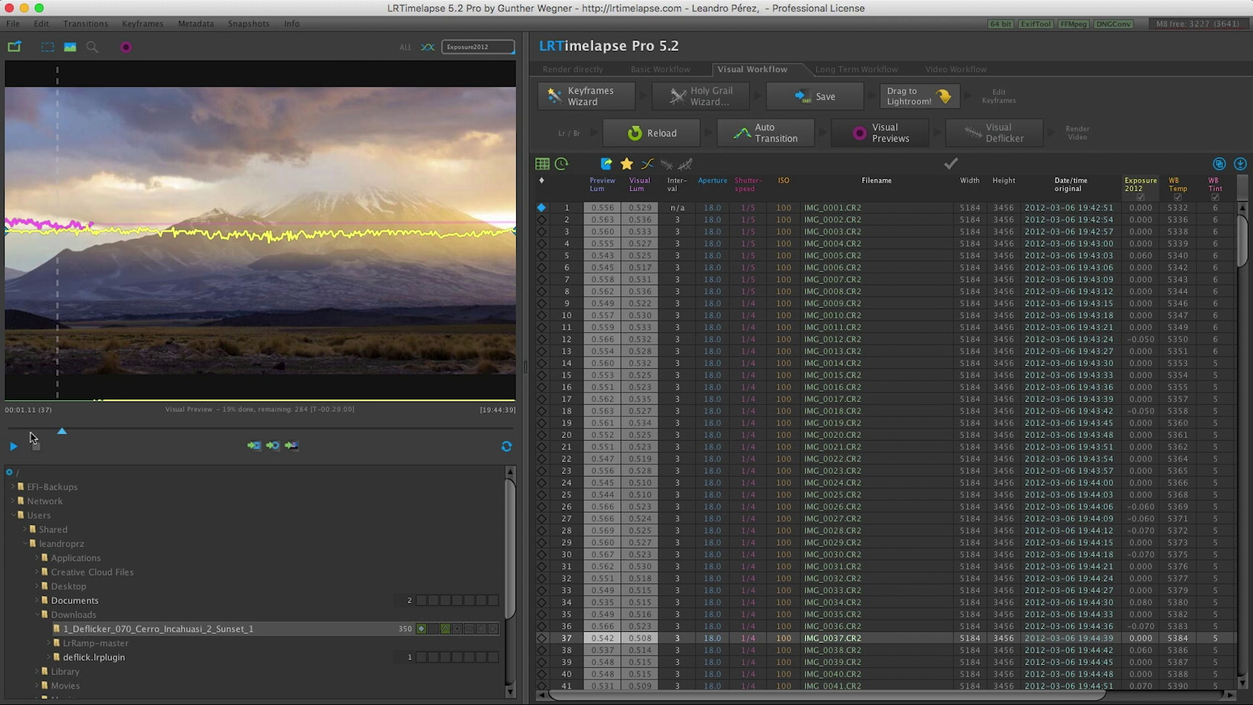
pyautogui.click(14, 447)
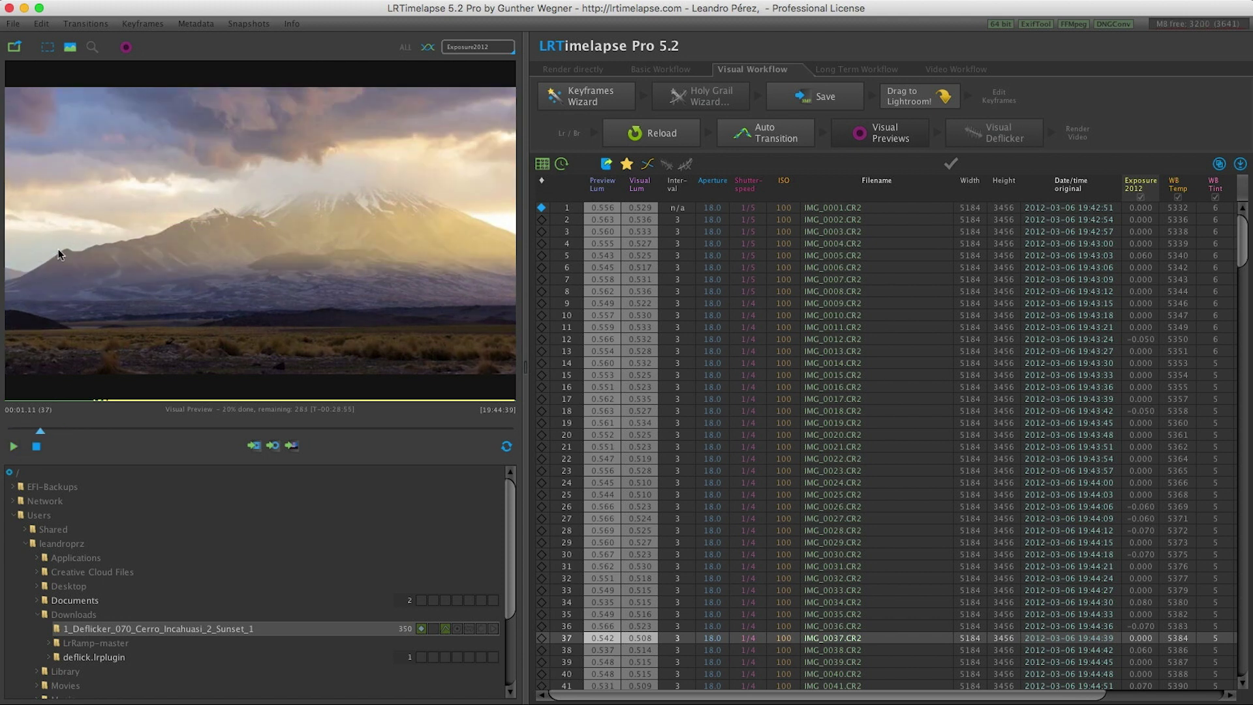
pyautogui.press('space')
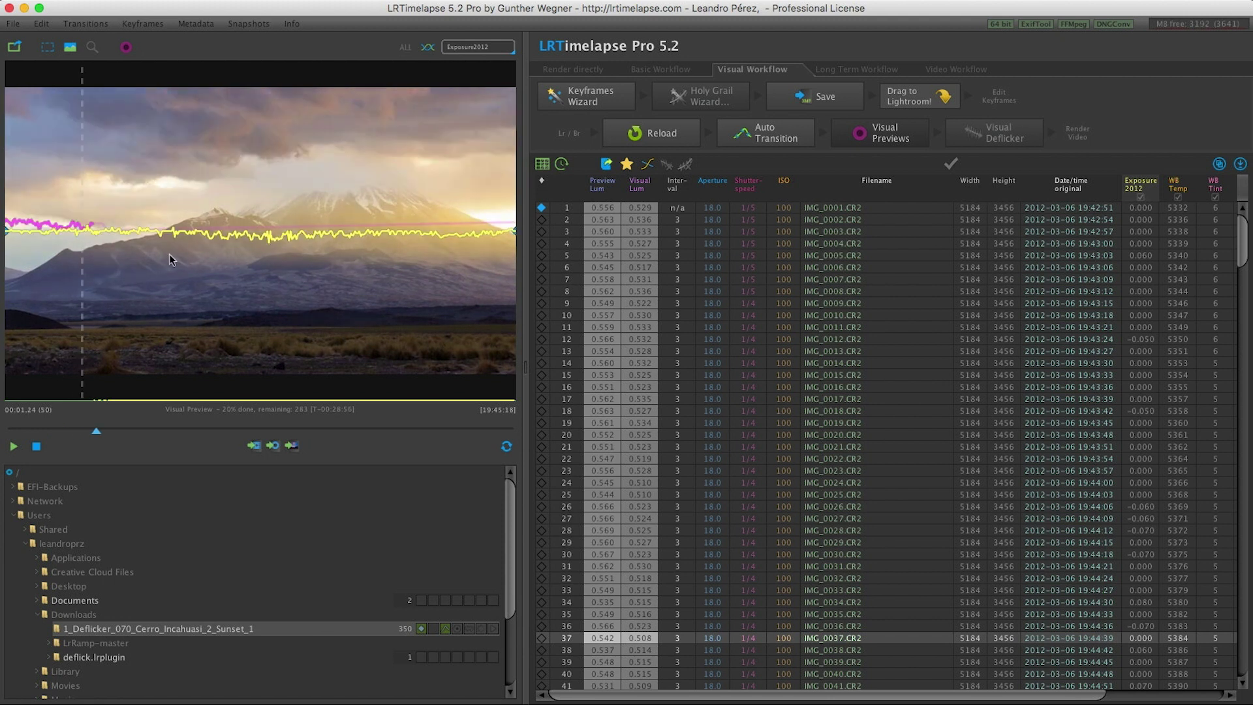
pyautogui.moveTo(92, 234); pyautogui.dragTo(70, 227)
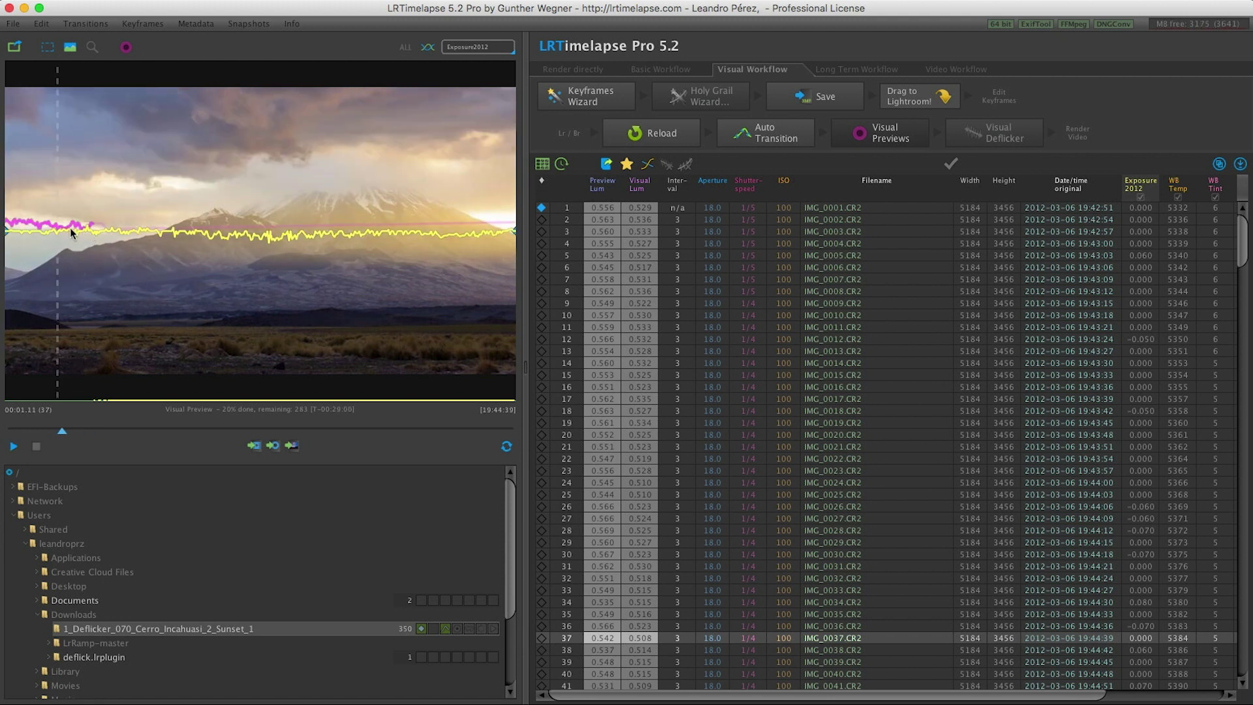
# - Toggle between Visual Preview and Camera Preview to compare flicker, ending near frame 6
pyautogui.click(872, 139)
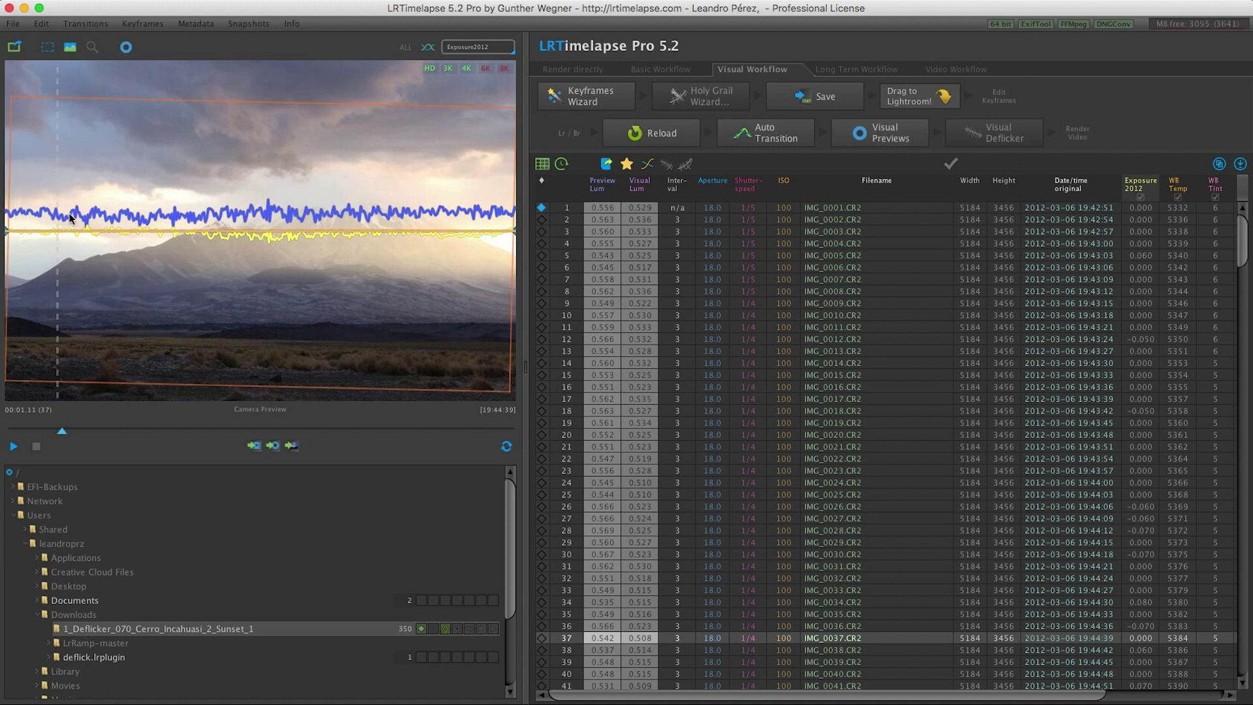
pyautogui.click(880, 135)
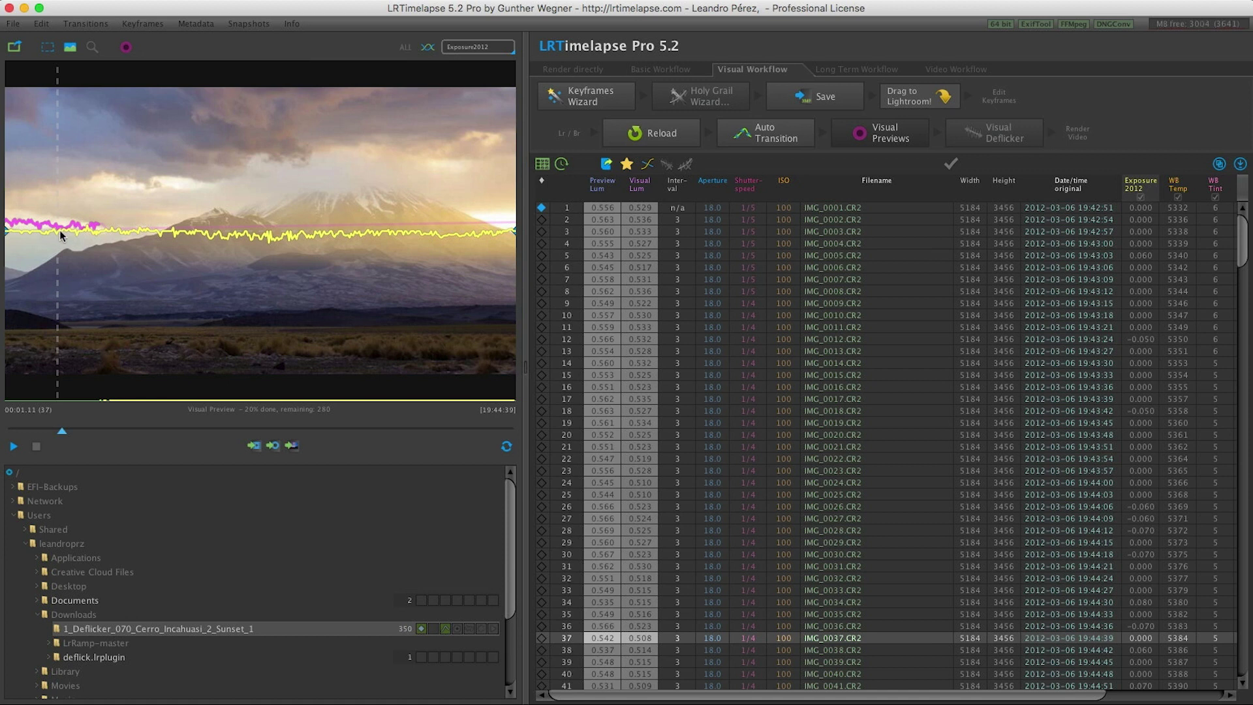
pyautogui.click(877, 133)
pyautogui.click(884, 147)
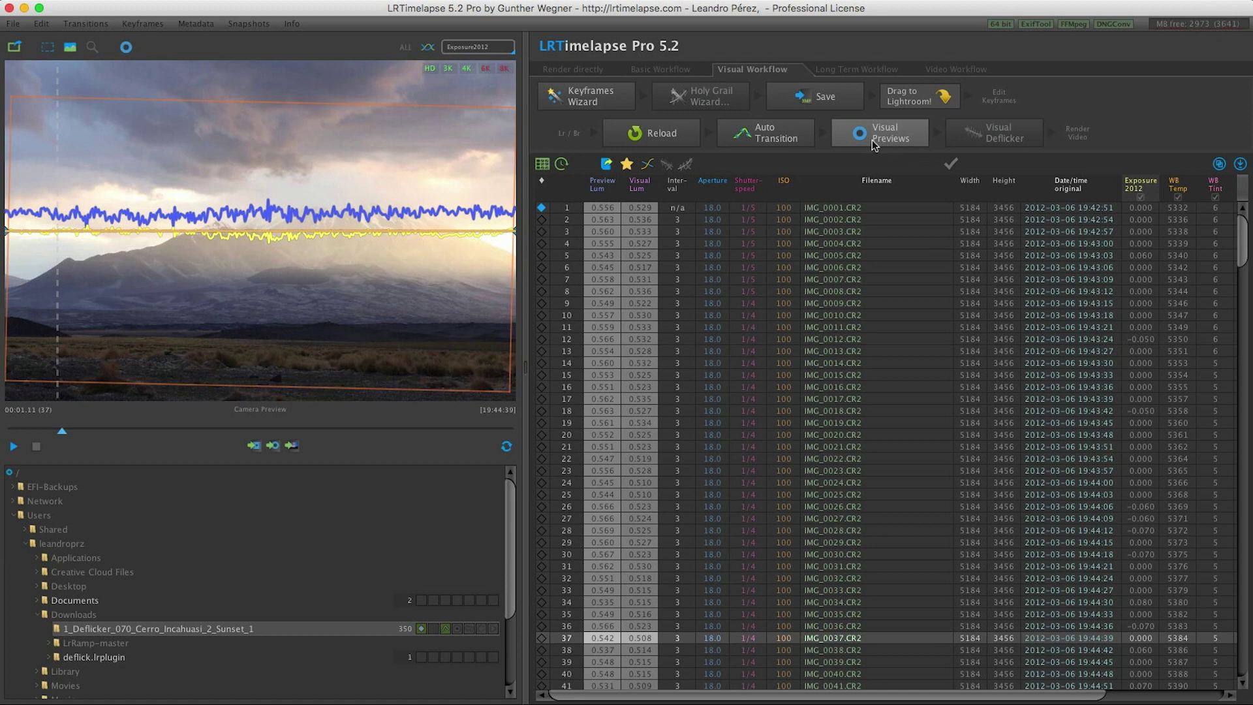
pyautogui.click(871, 145)
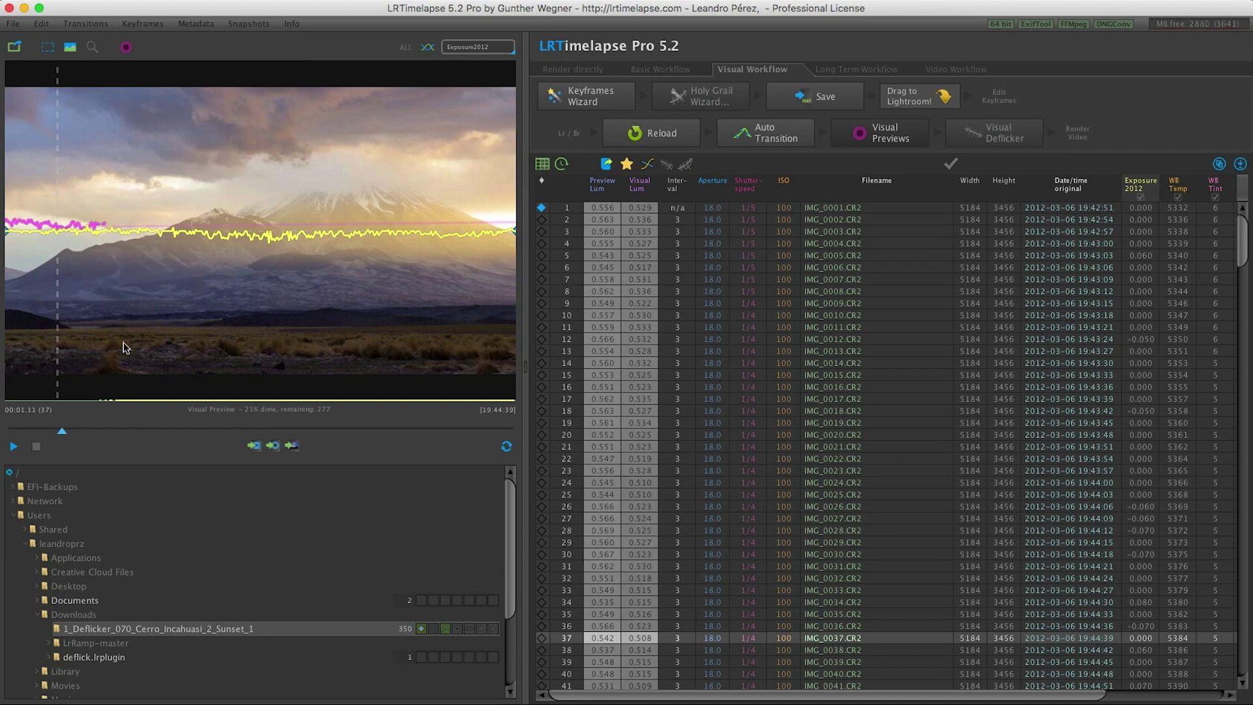
pyautogui.moveTo(63, 434); pyautogui.dragTo(18, 434)
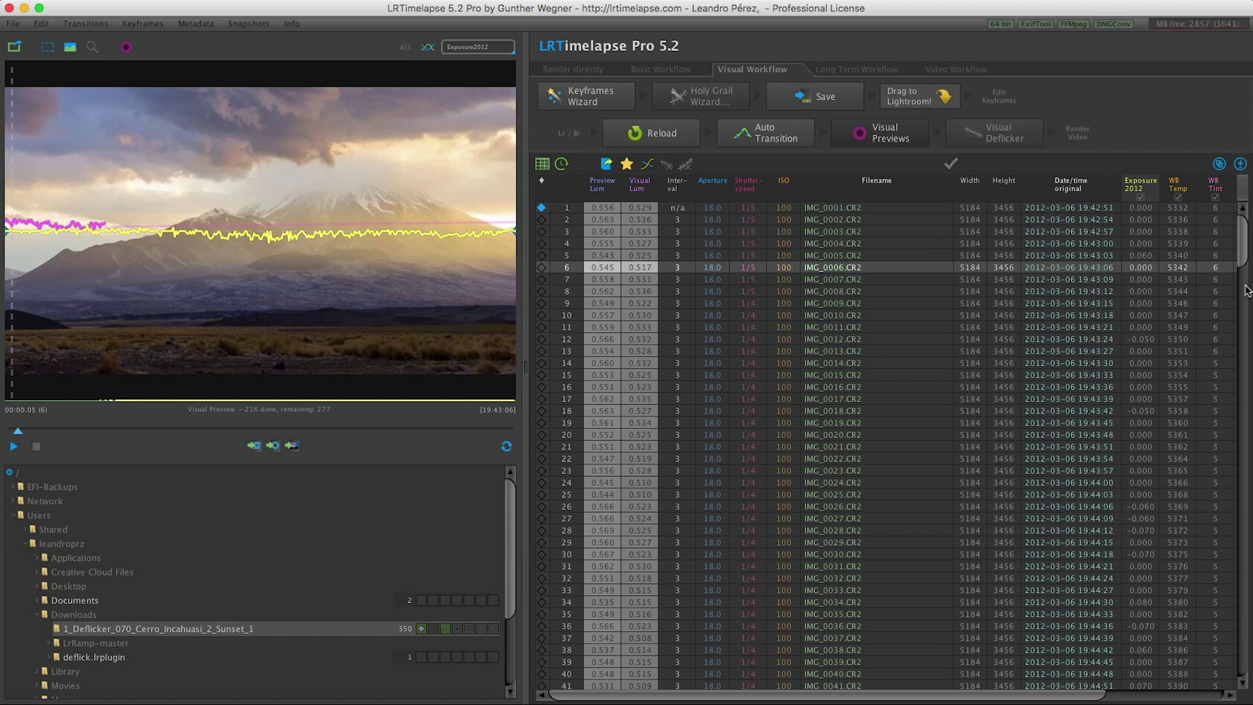
pyautogui.scroll(-15, 1185, 239)
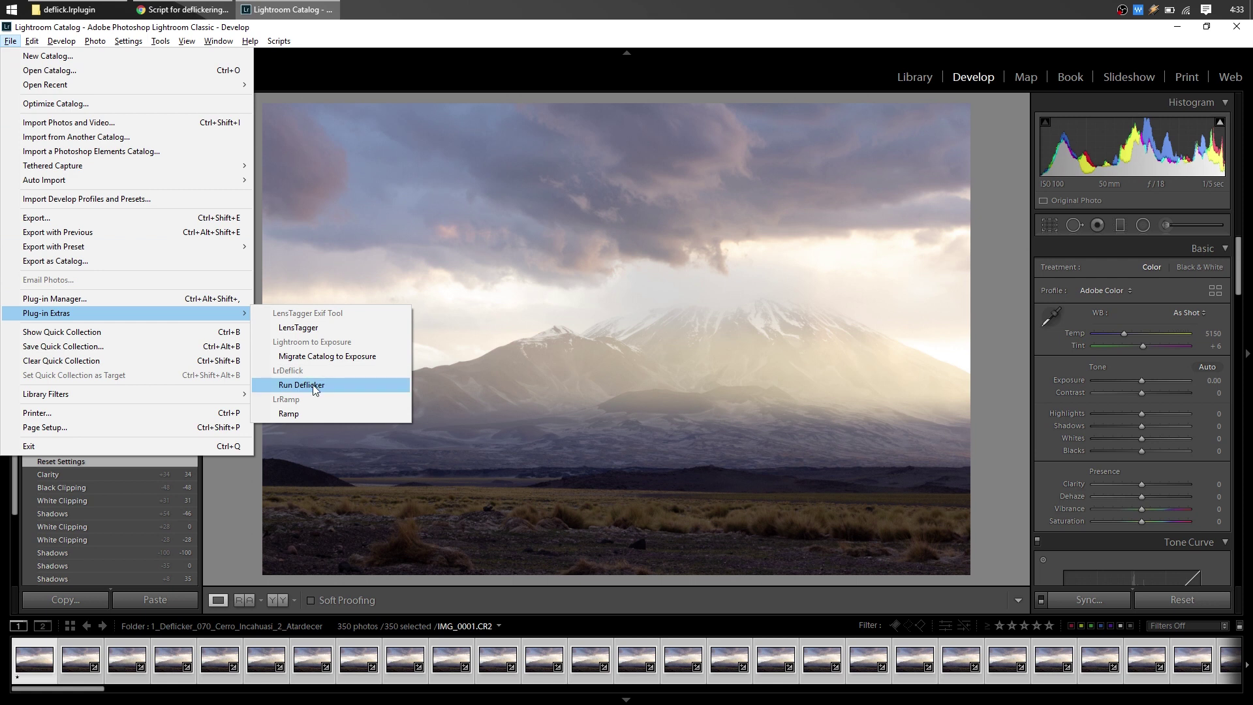
# - Run the Deflick plug-in on the sequence and dismiss the JPEG library and PPM format errors
pyautogui.click(315, 388)
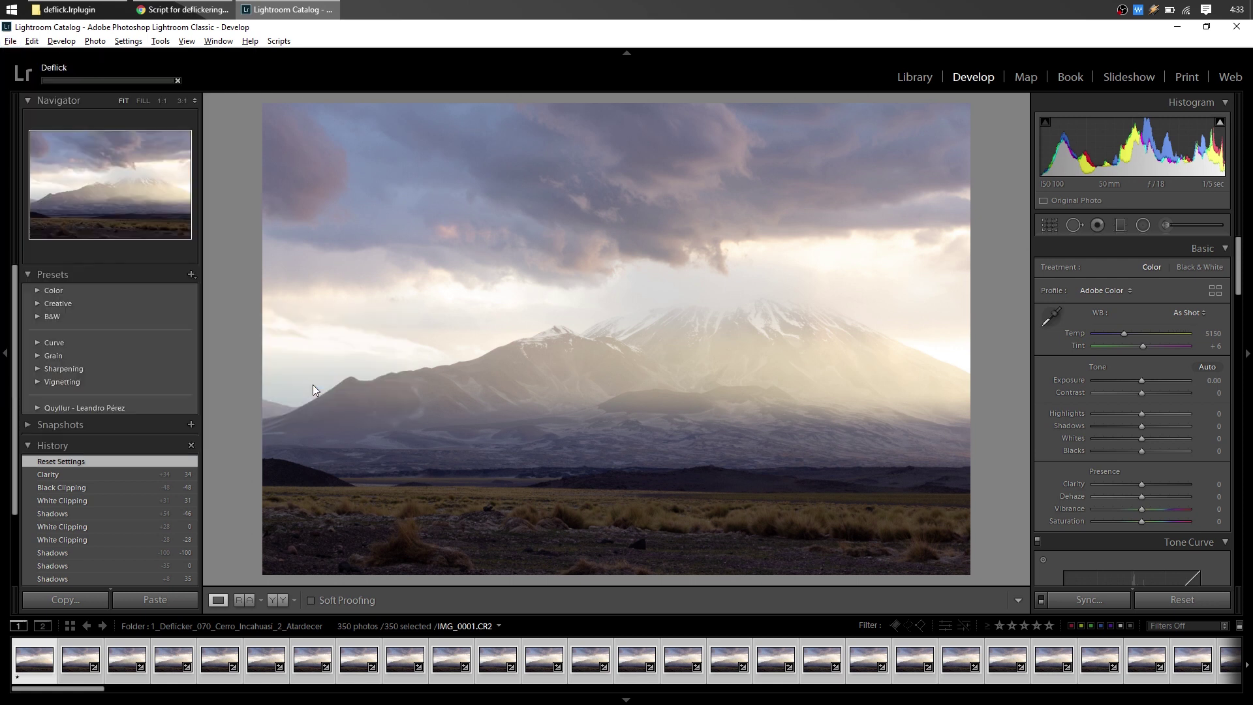
pyautogui.click(673, 410)
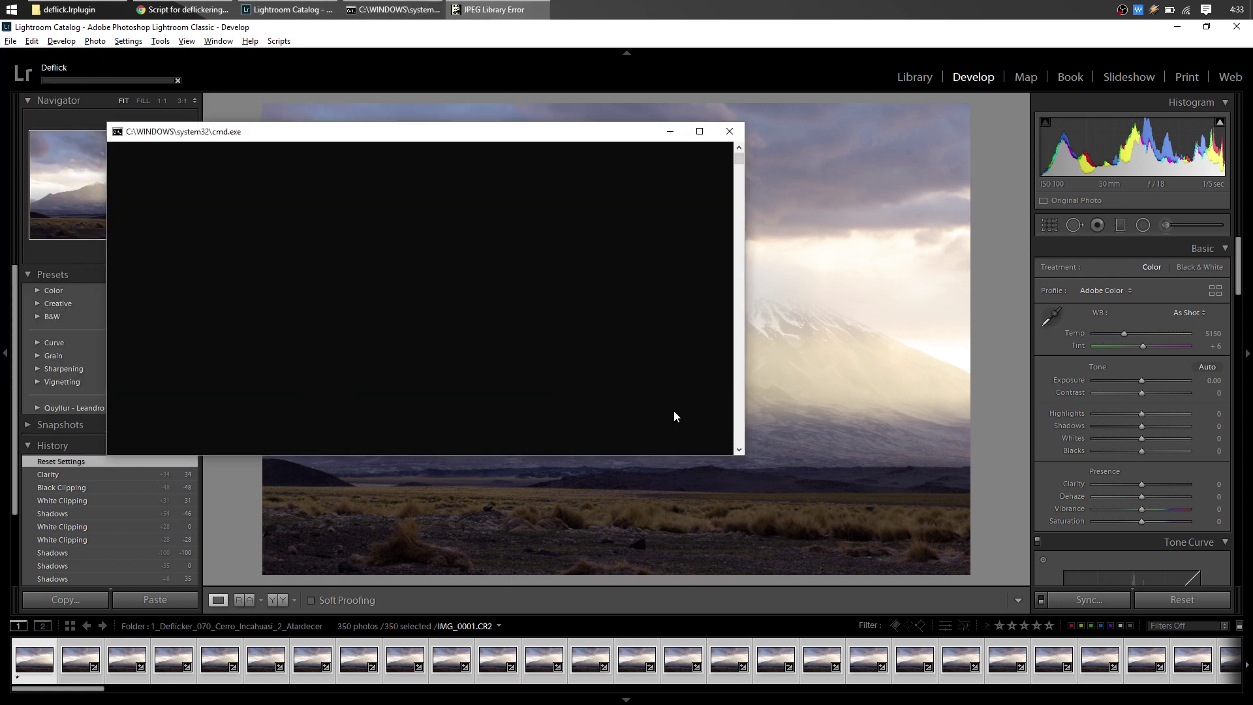
pyautogui.click(759, 390)
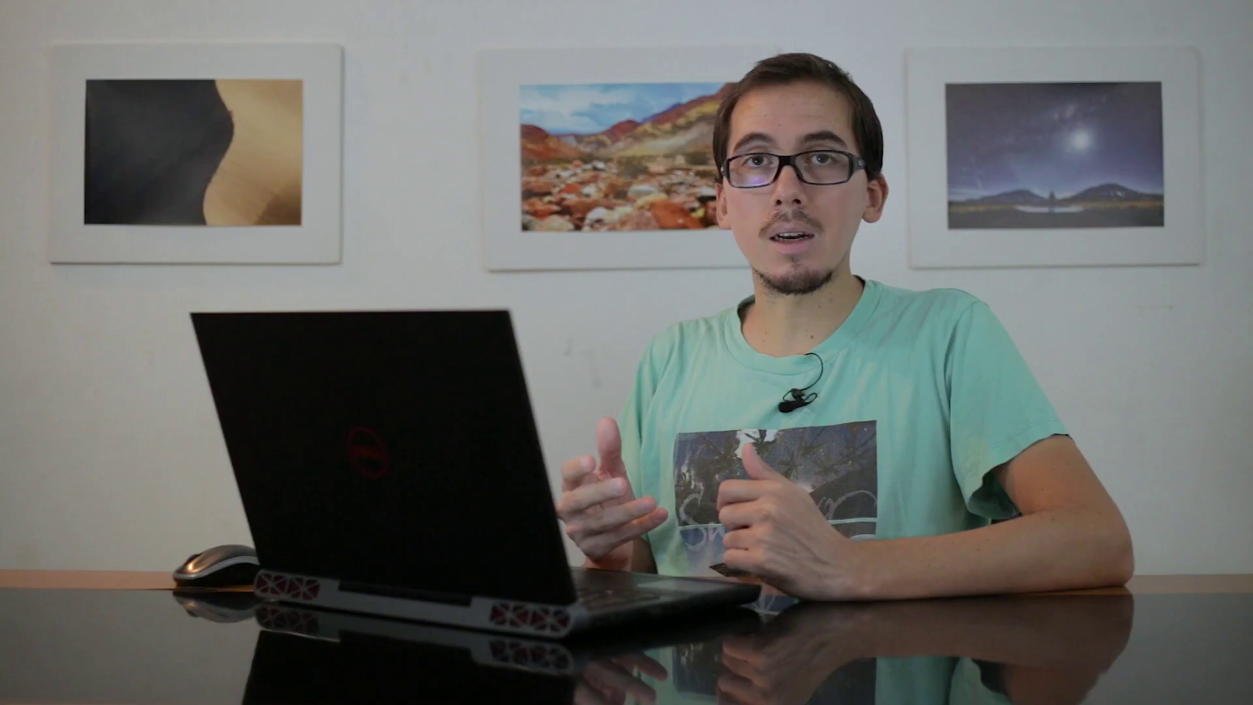